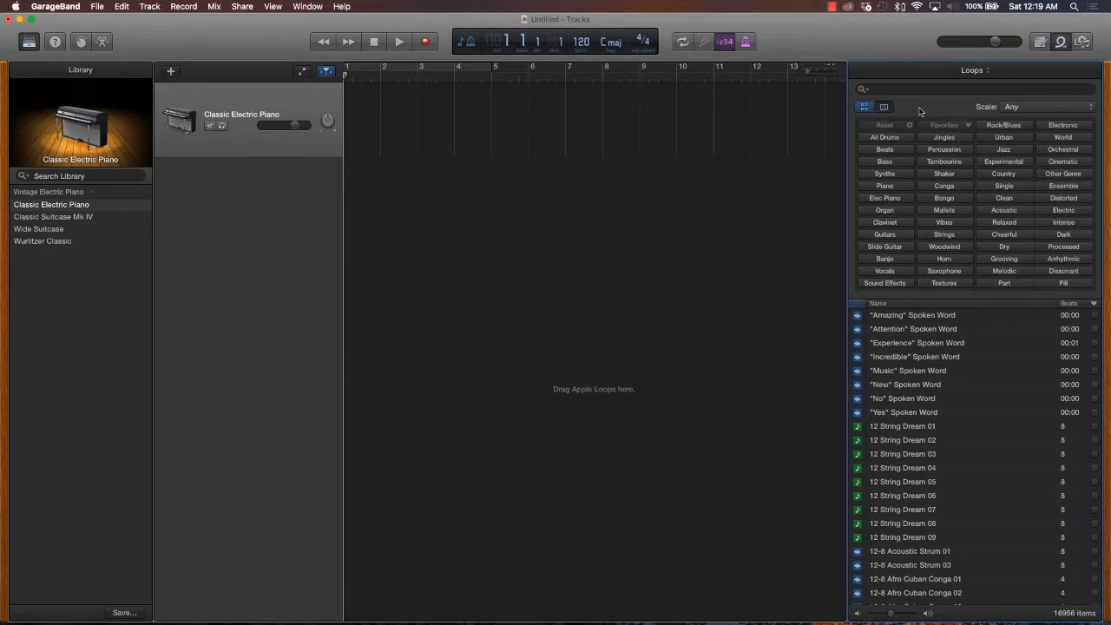
Step: Switch the loop browser to column view and show the categories of the Hip Hop genre
left_click(884, 108)
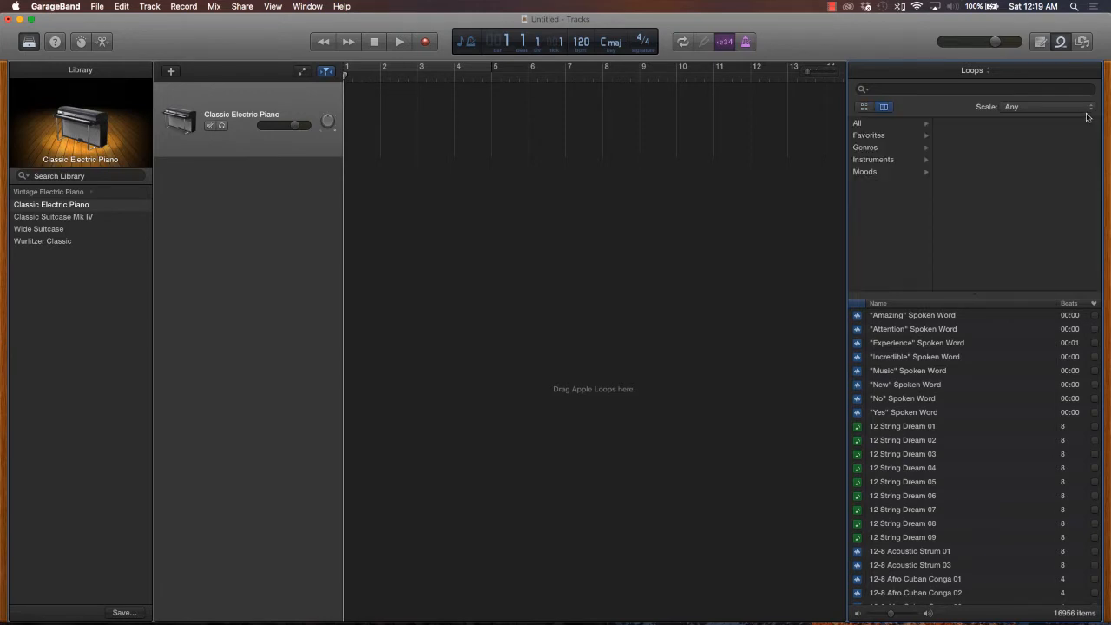
left_click(866, 149)
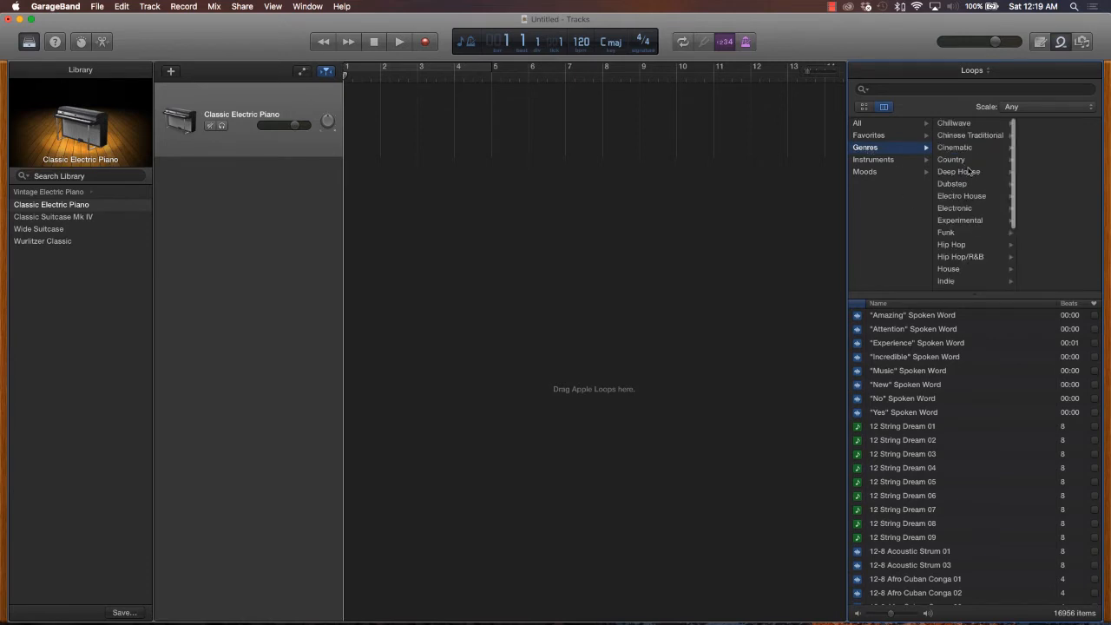
scroll(972, 186, "down", 2)
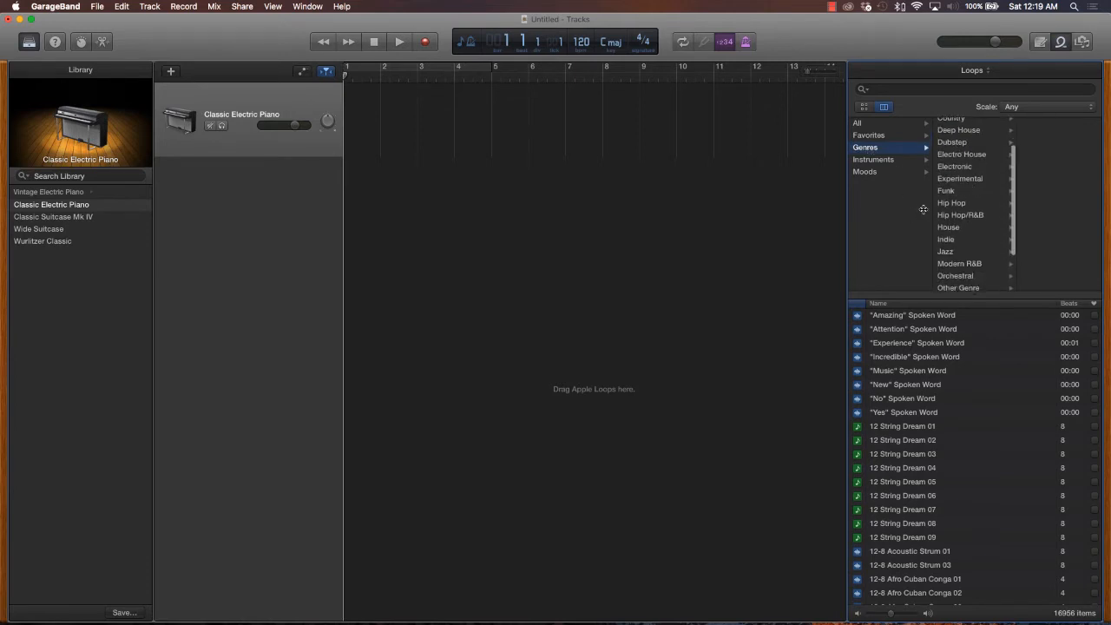
left_click(954, 204)
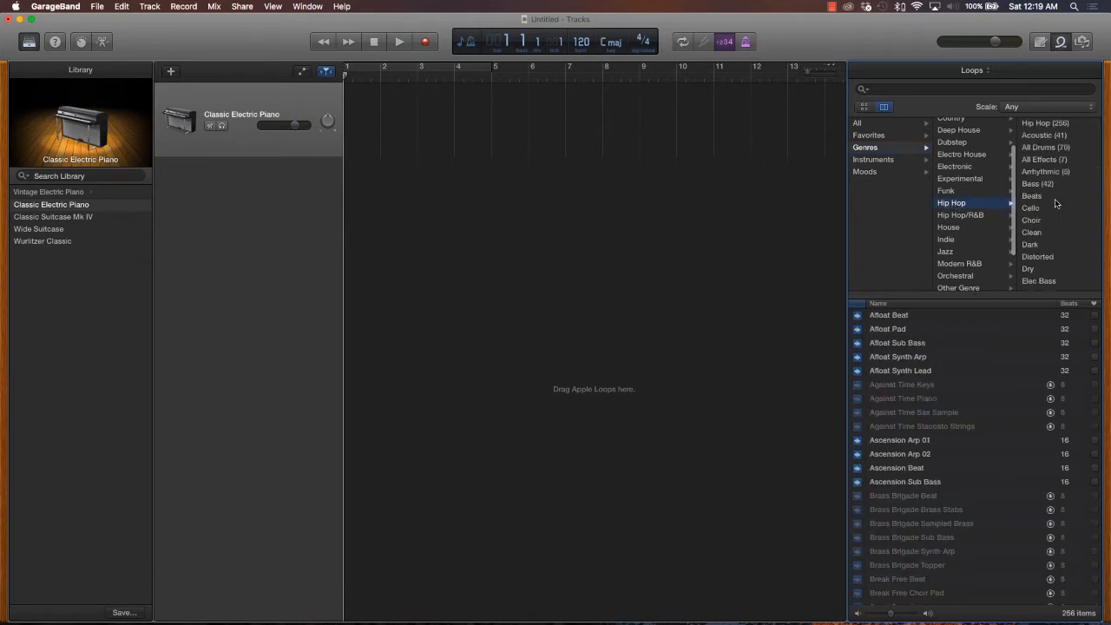
scroll(1057, 233, "down", 5)
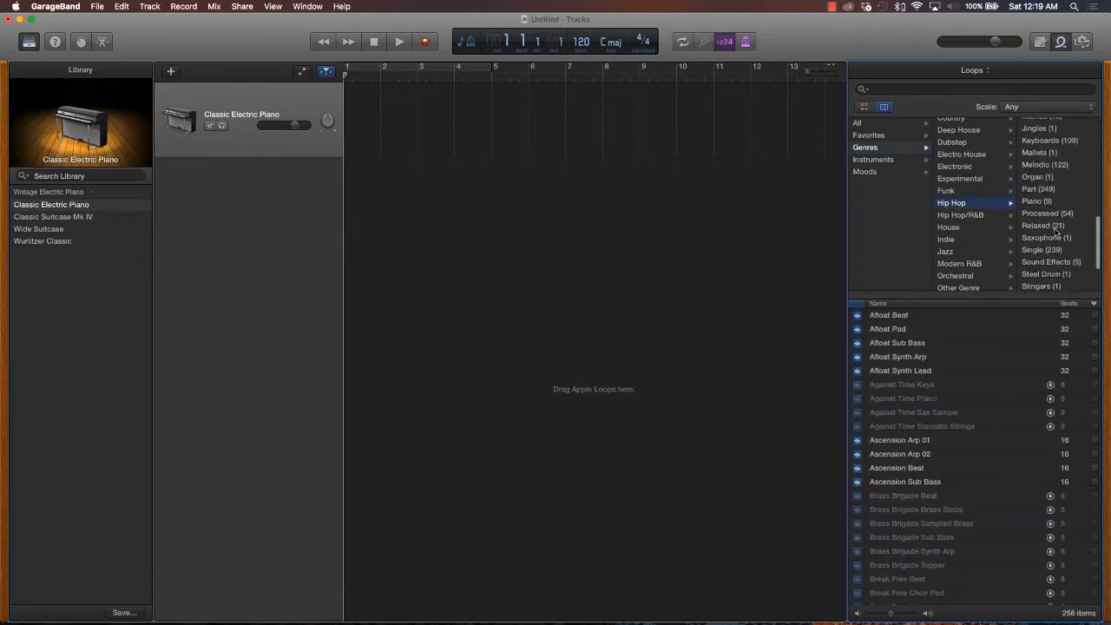
scroll(1054, 232, "up", 5)
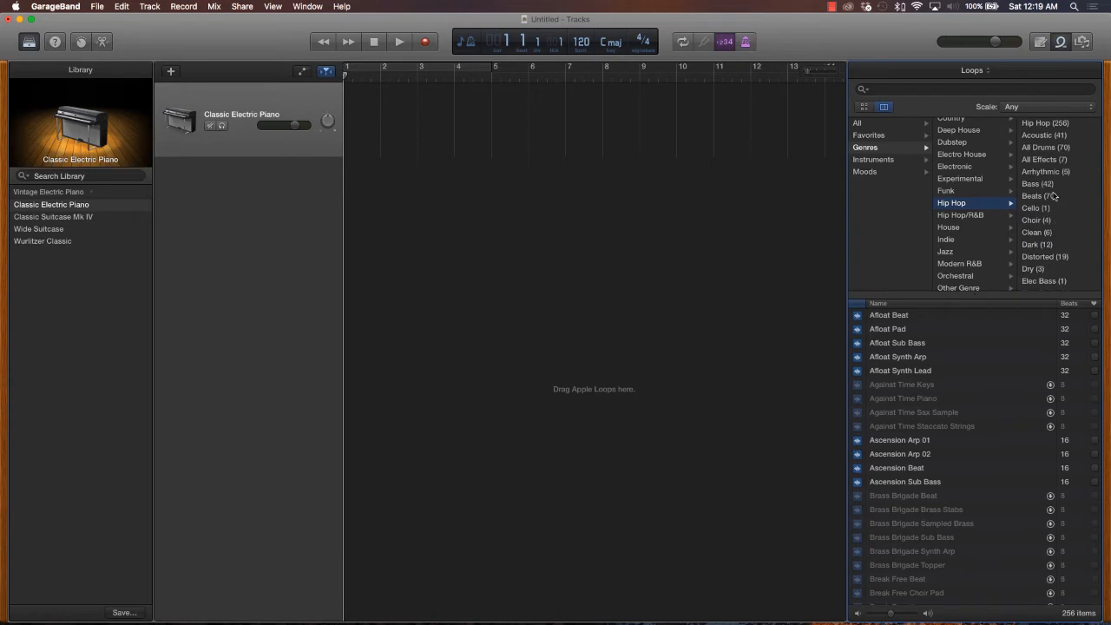
Step: Look through the Hip Hop loops, first only All Drums and again as the full list
left_click(1042, 149)
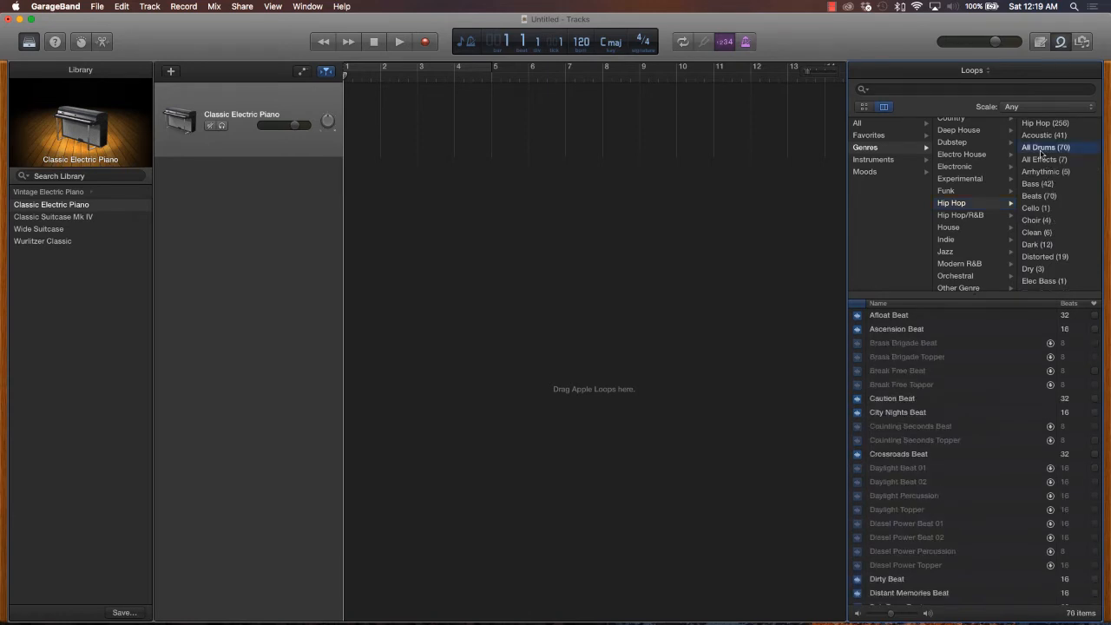
left_click(1043, 124)
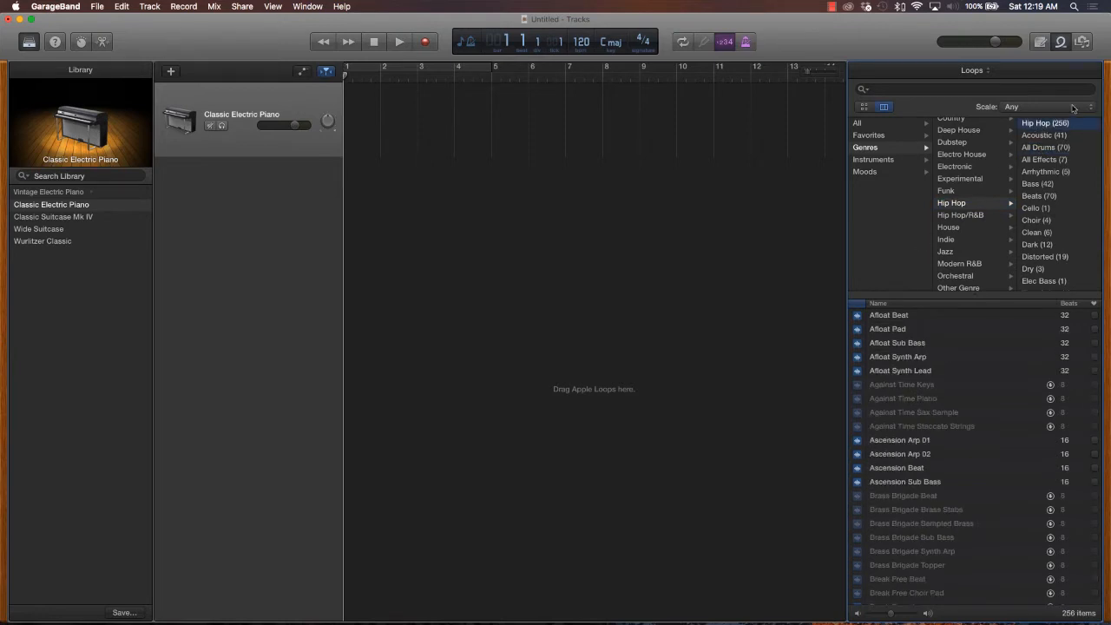
scroll(911, 425, "down", 15)
scroll(911, 426, "down", 5)
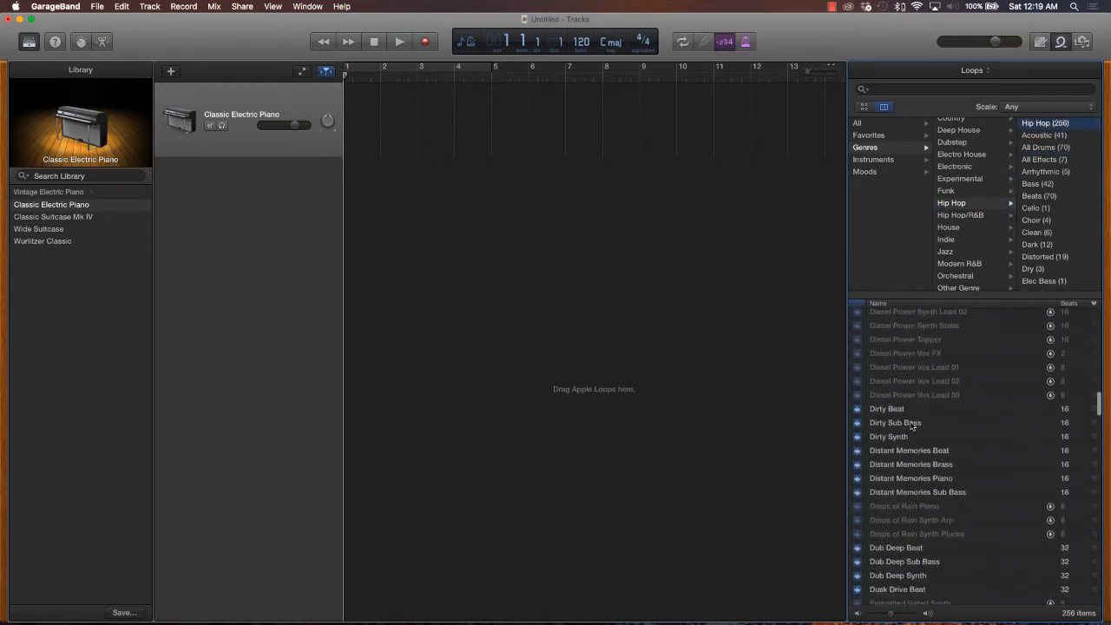
scroll(910, 408, "up", 10)
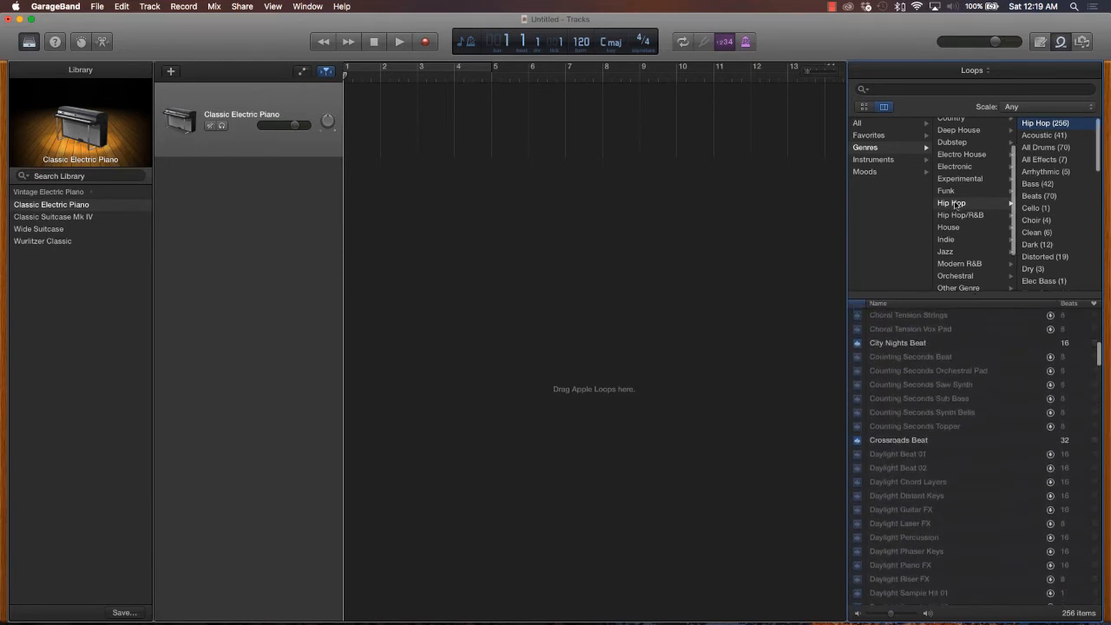
Step: Filter the Hip Hop loops to All Drums, preview Slow Drift Beat and add it on a new track at bar 1
left_click(1047, 151)
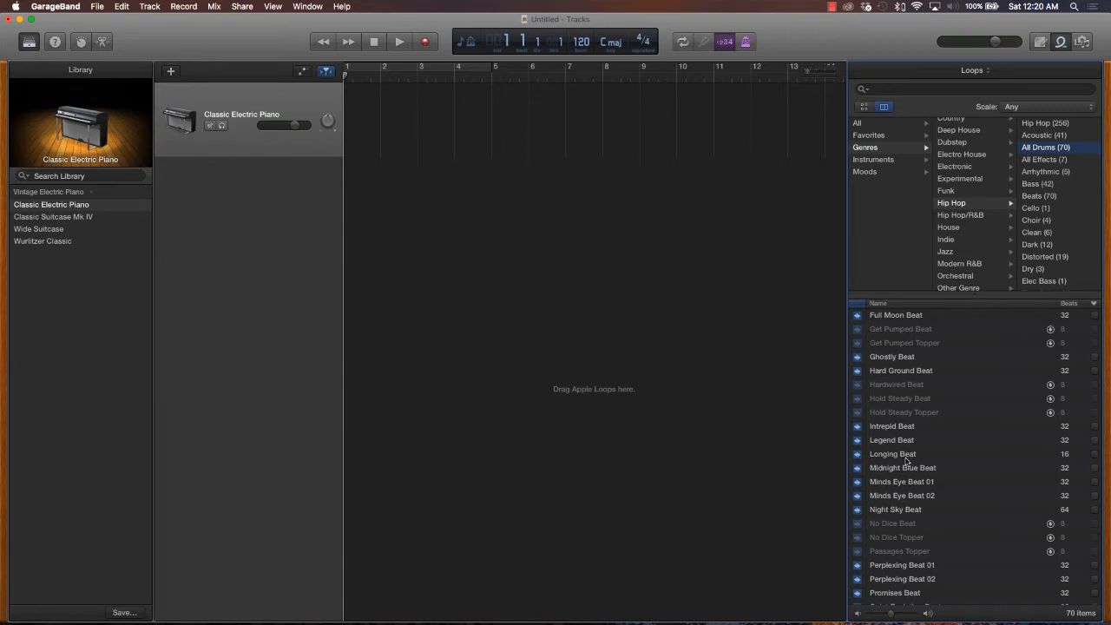
scroll(894, 383, "up", 10)
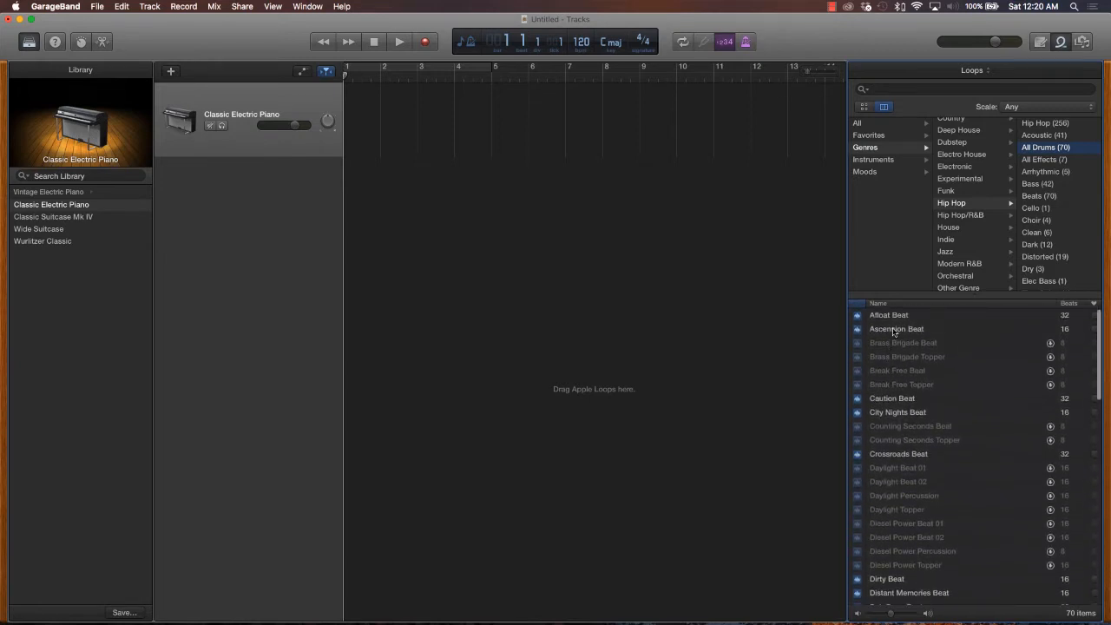
scroll(892, 345, "down", 20)
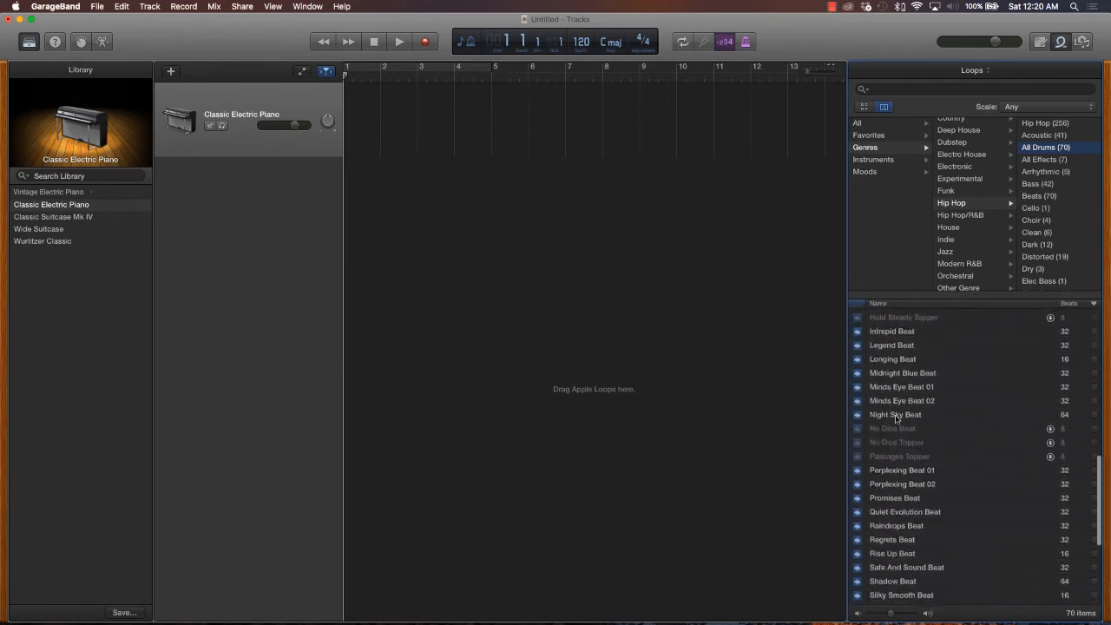
left_click(889, 422)
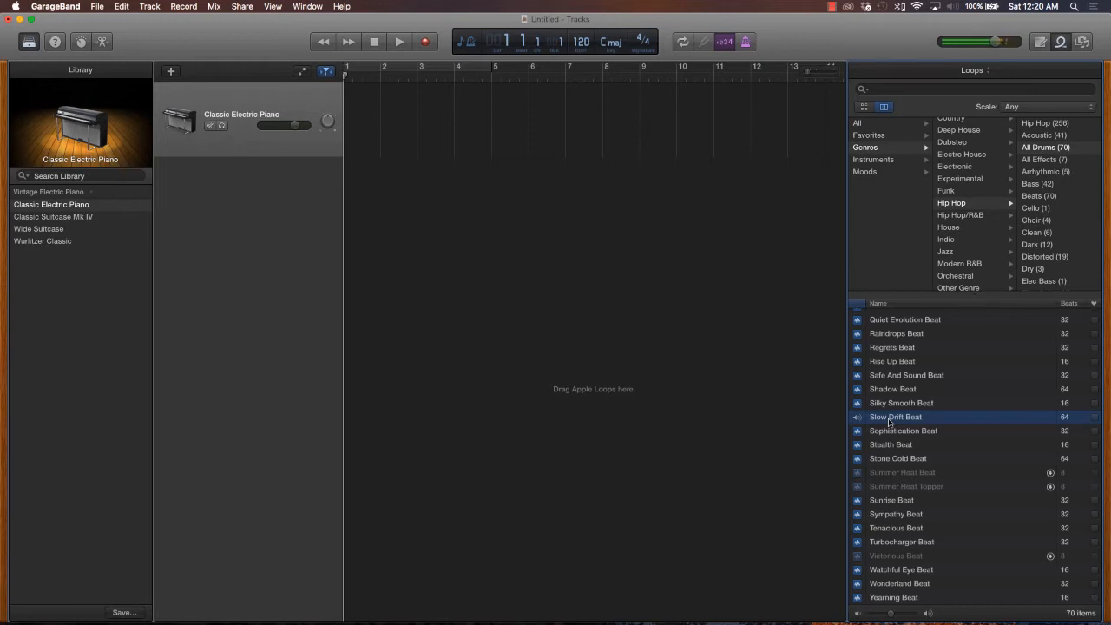
left_click_drag(889, 422, 349, 243)
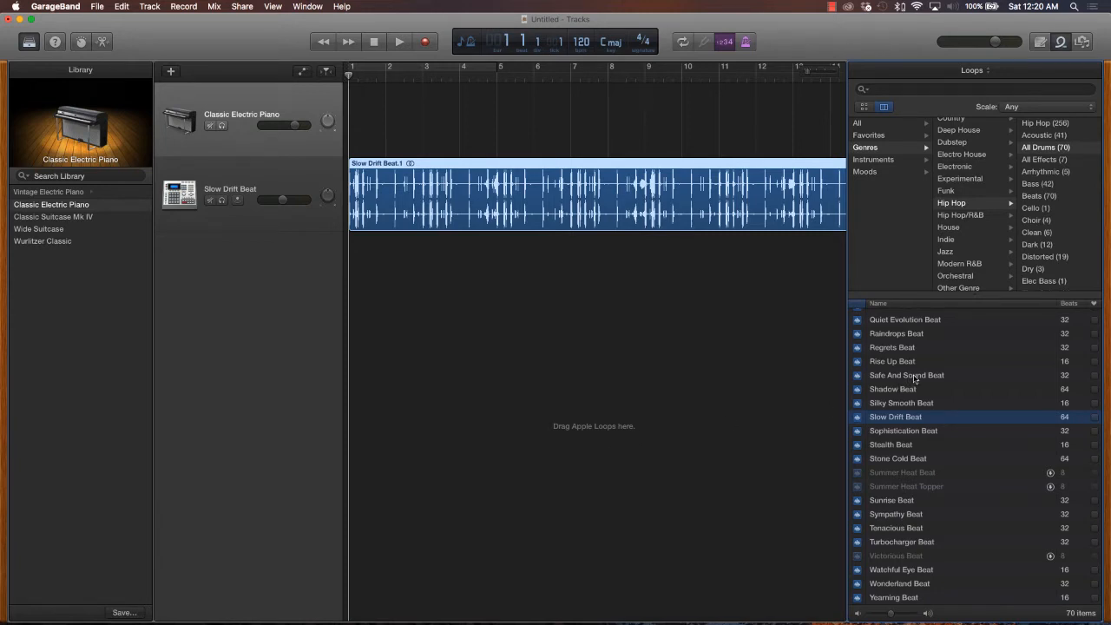
Step: Filter the Hip Hop loops to Bass and preview Ghostly Sub Bass
left_click(1032, 184)
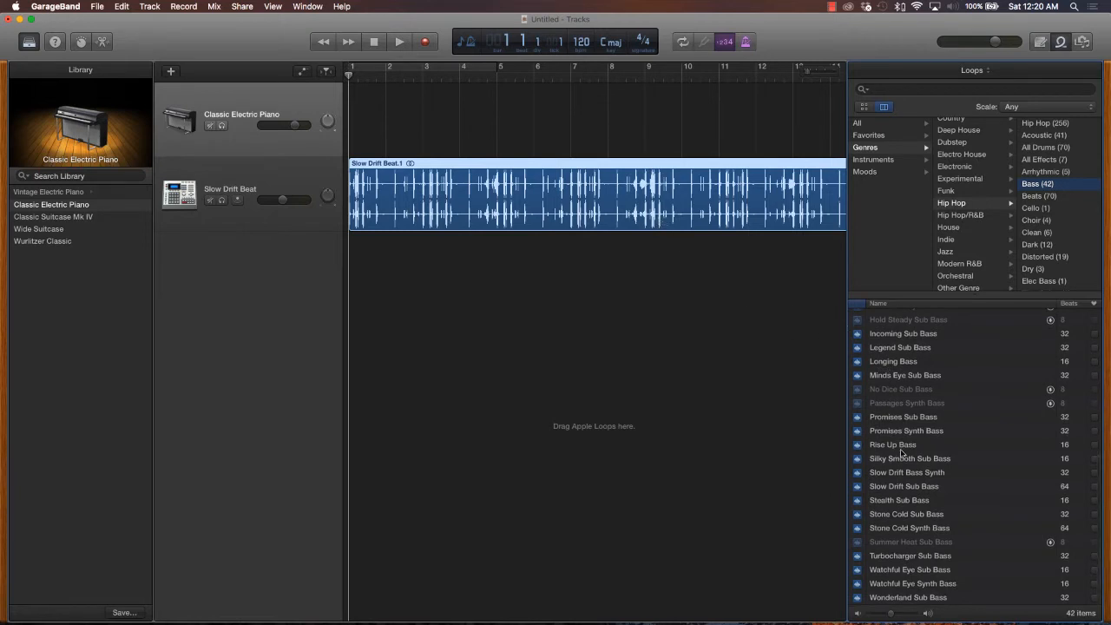
scroll(902, 415, "up", 5)
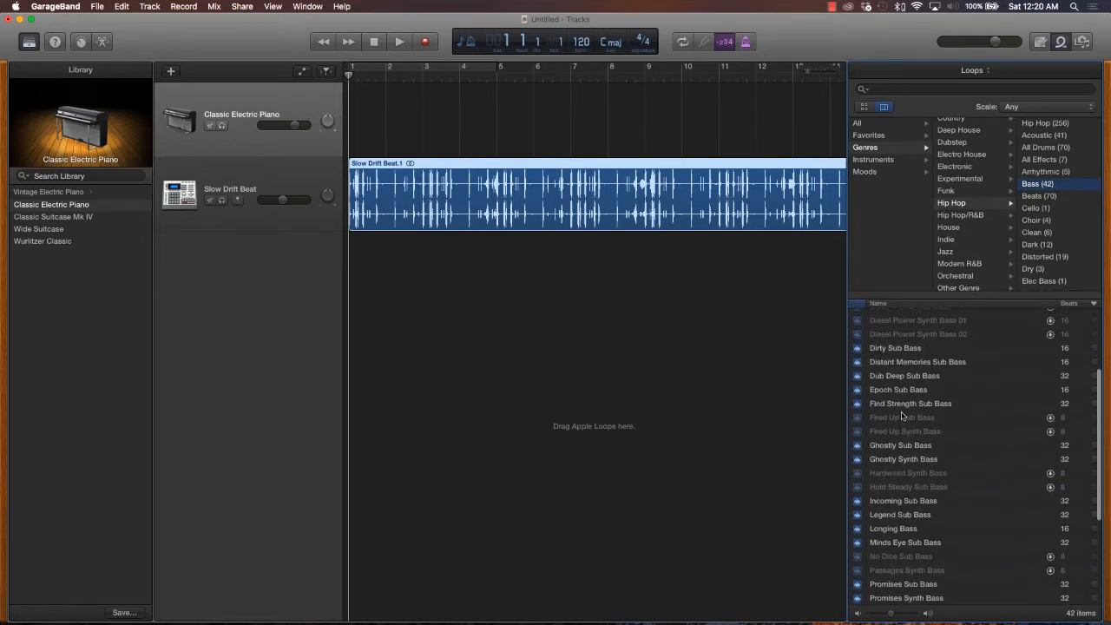
scroll(903, 416, "down", 1)
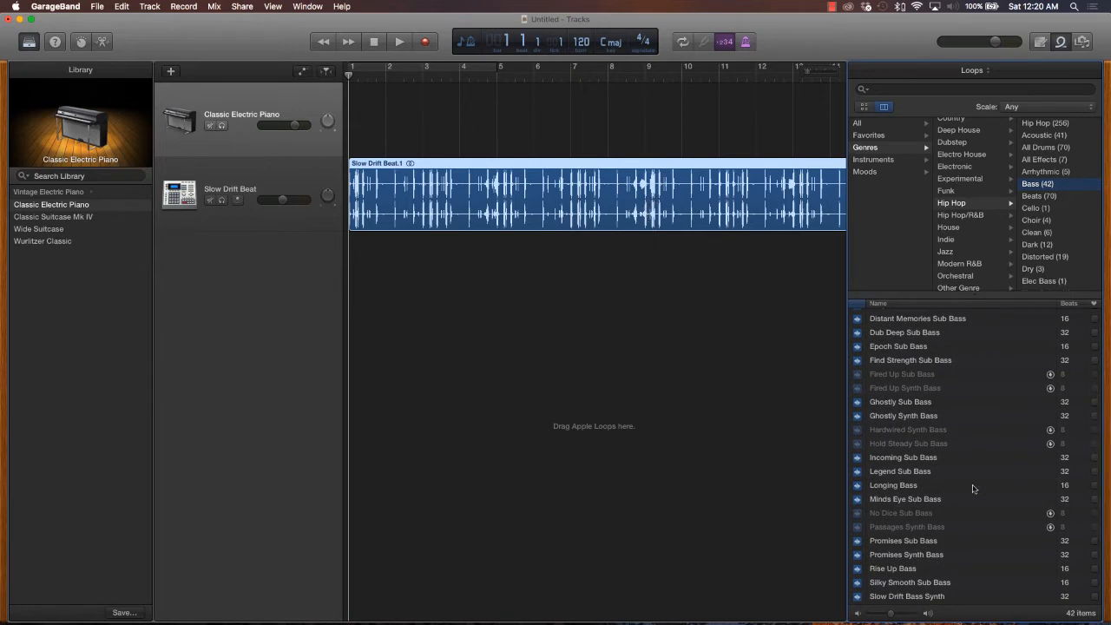
left_click(903, 402)
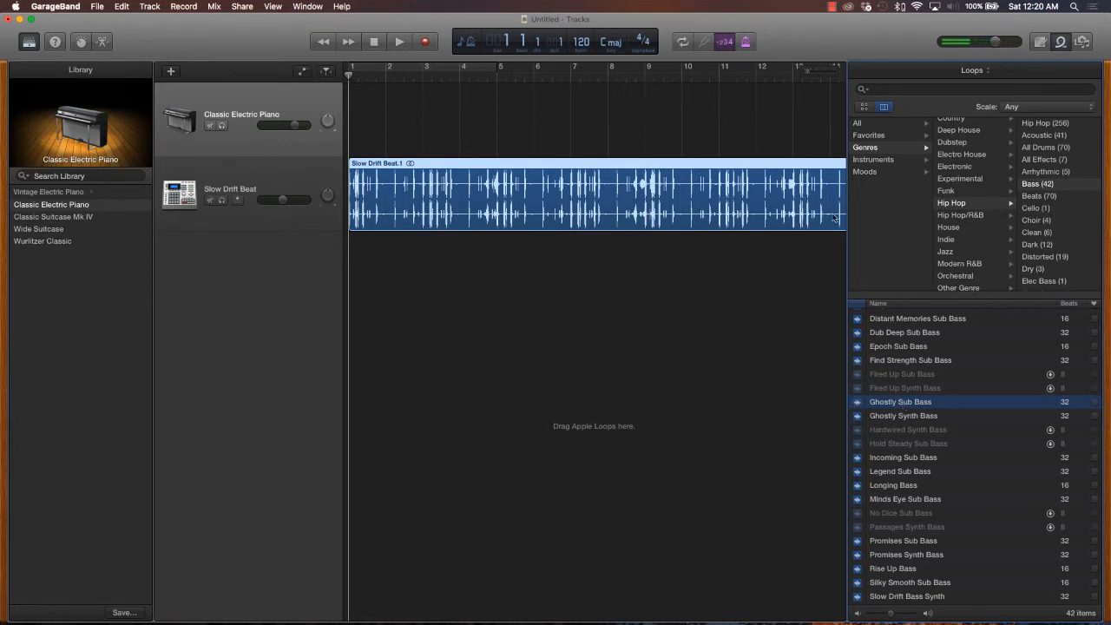
Step: Cycle bars 1 to 17 over the whole drum region and audition Ghostly Sub Bass along with the beat
left_click(404, 67)
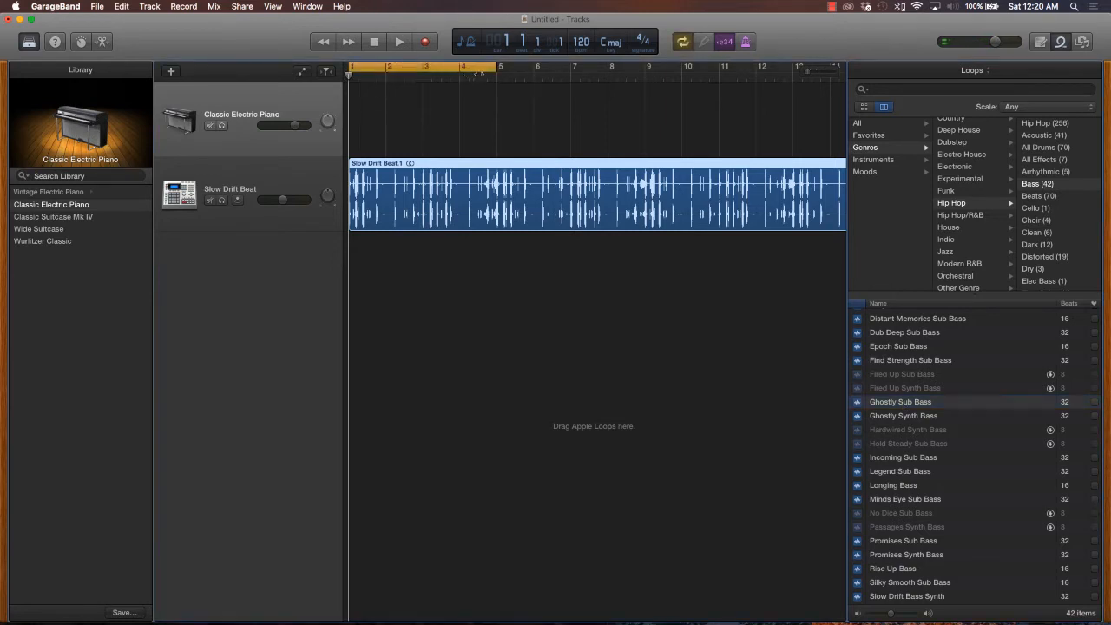
left_click_drag(493, 68, 739, 99)
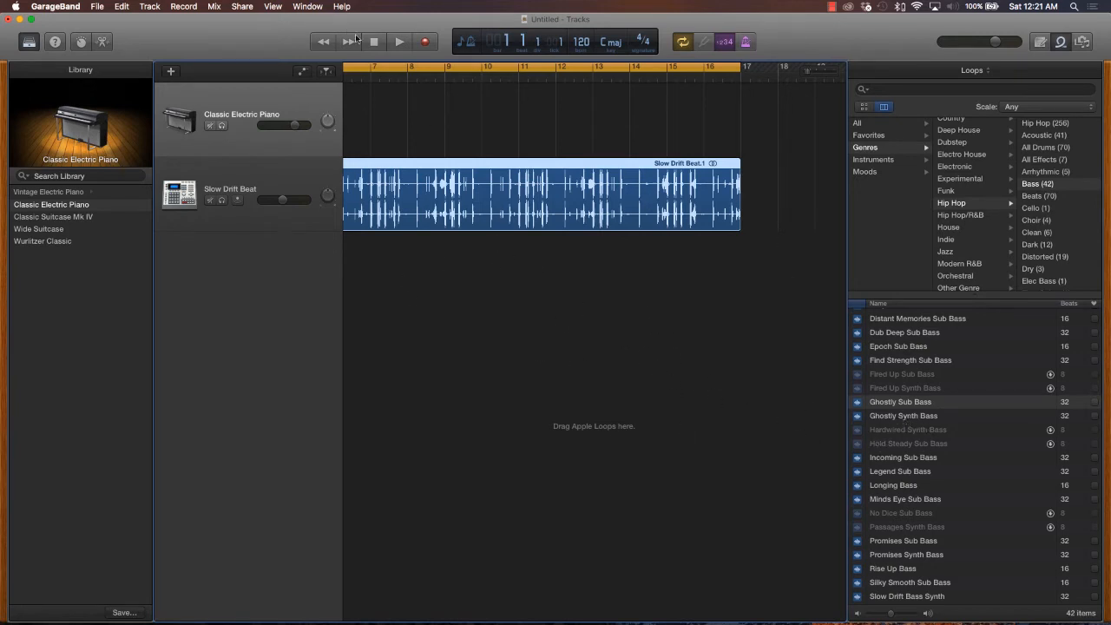
left_click(397, 42)
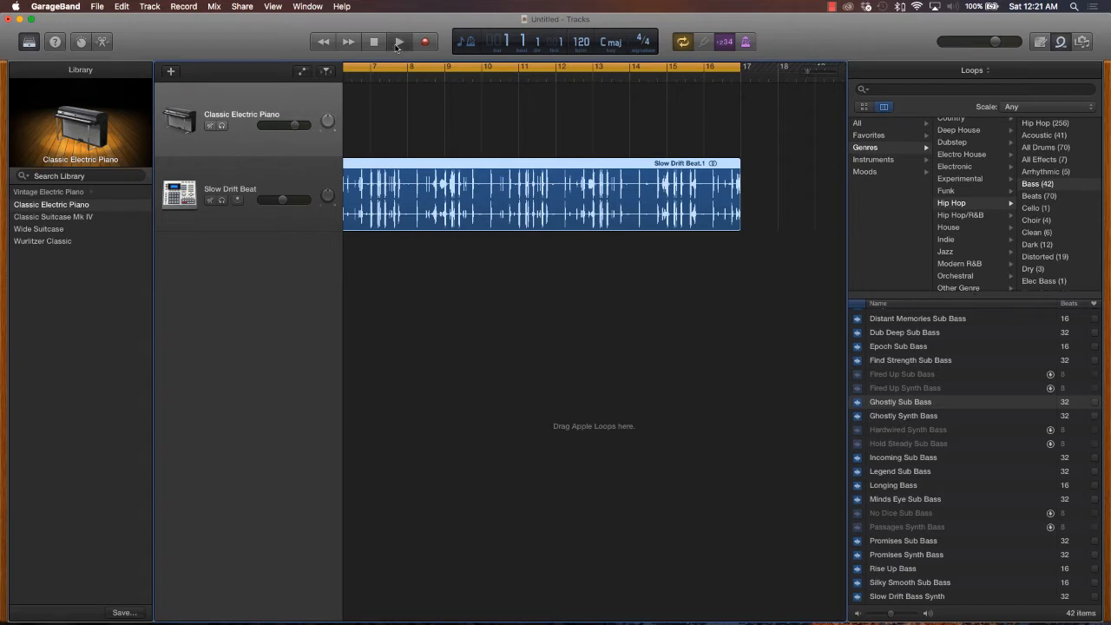
left_click(878, 404)
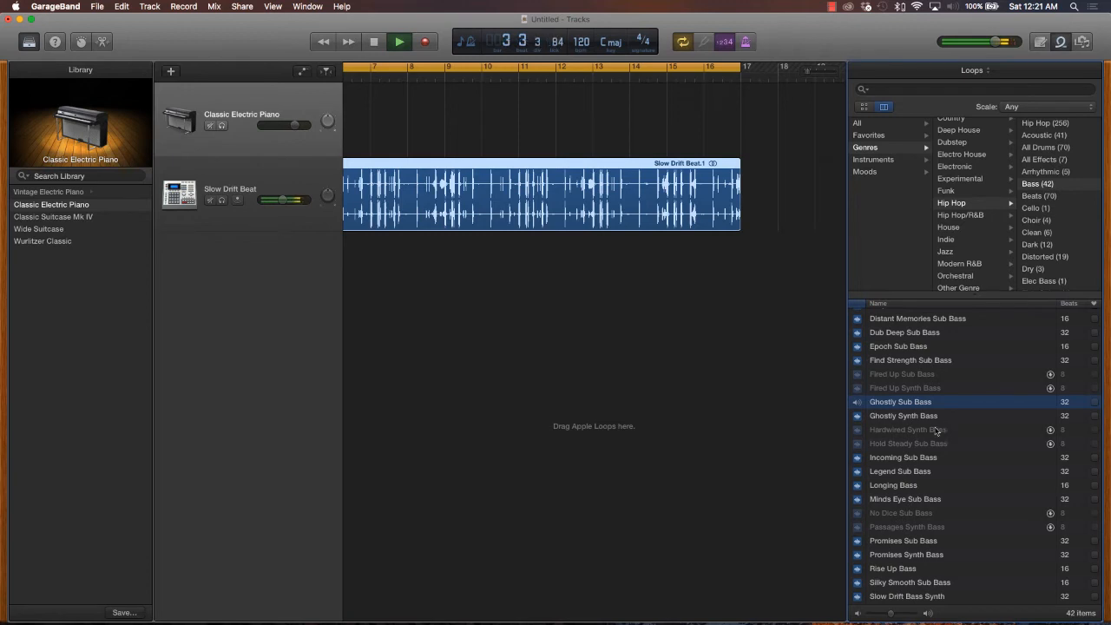
scroll(657, 393, "left", 5)
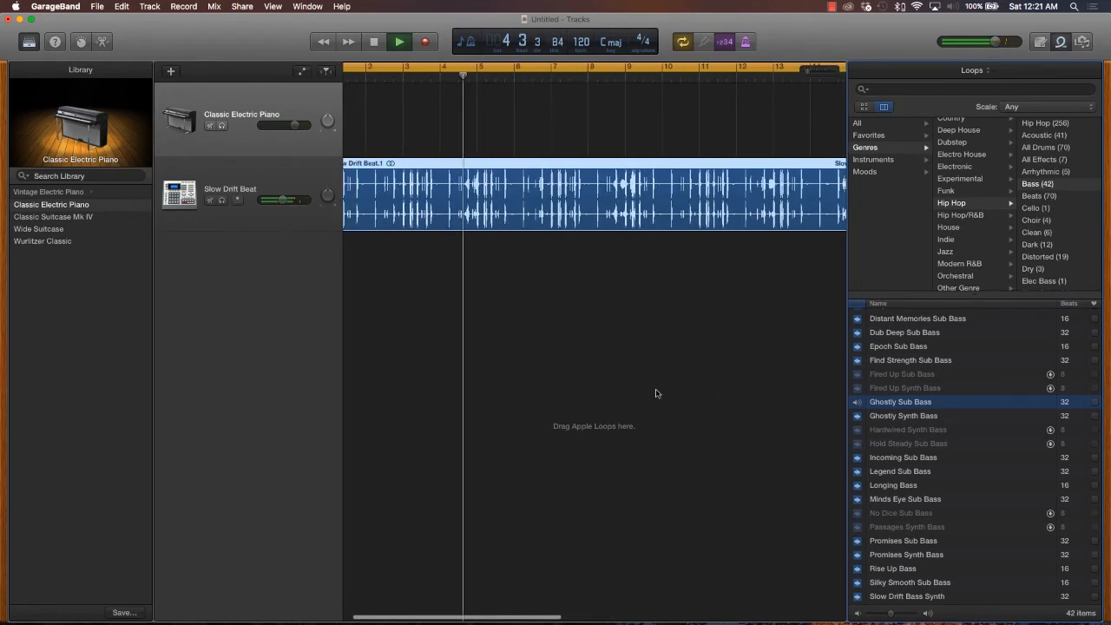
scroll(655, 393, "left", 1)
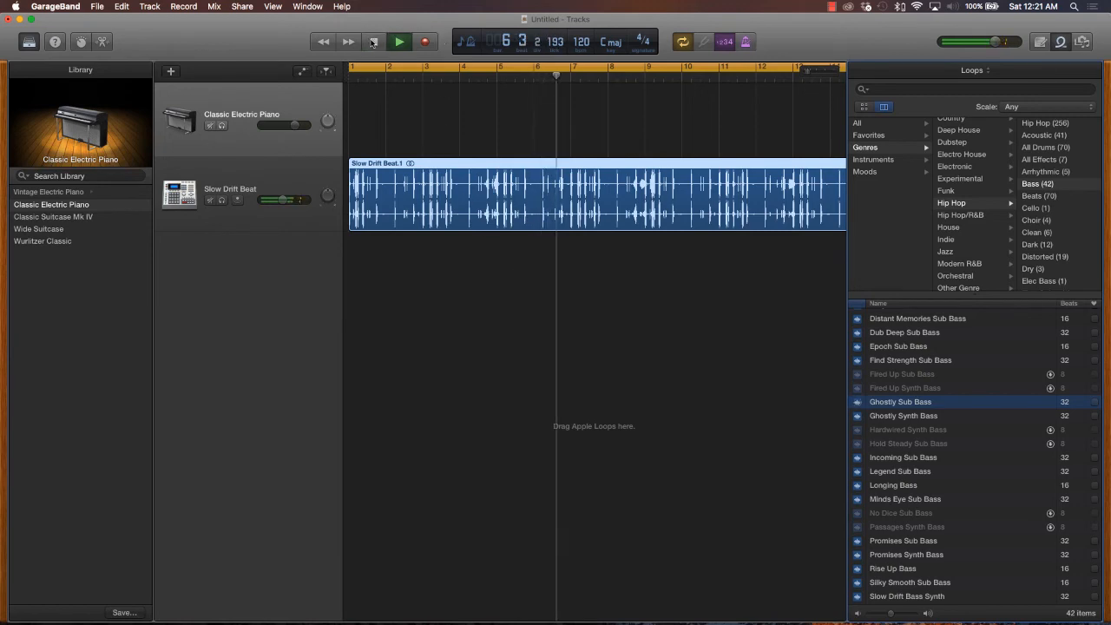
left_click(373, 41)
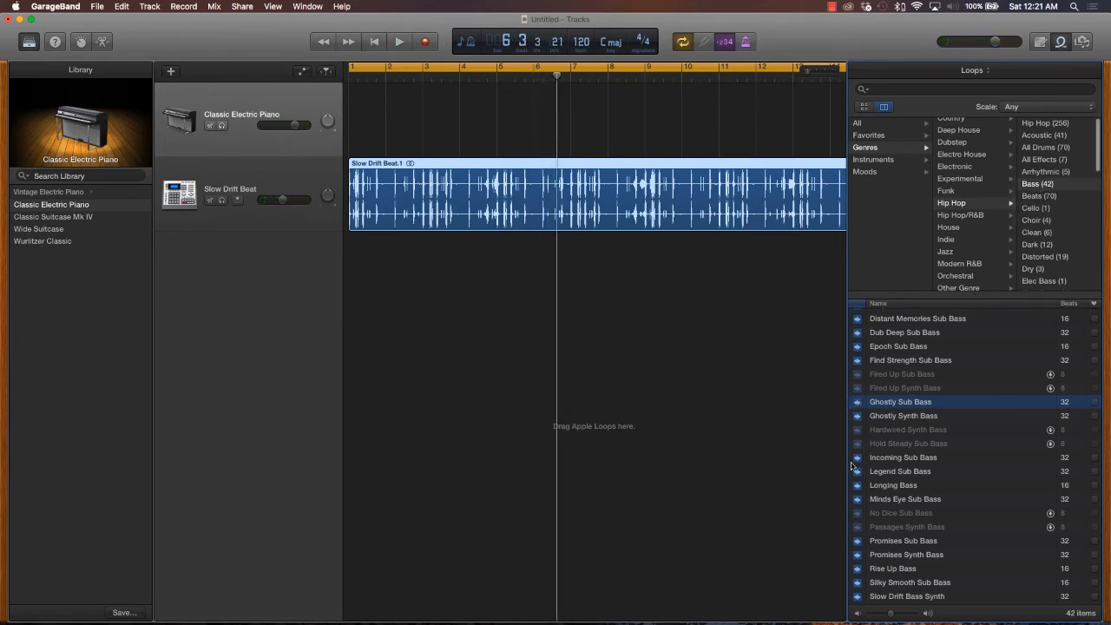
Step: Add Ghostly Sub Bass on a new track at bar 1 below the drum loop and play both together briefly
left_click_drag(903, 403, 379, 313)
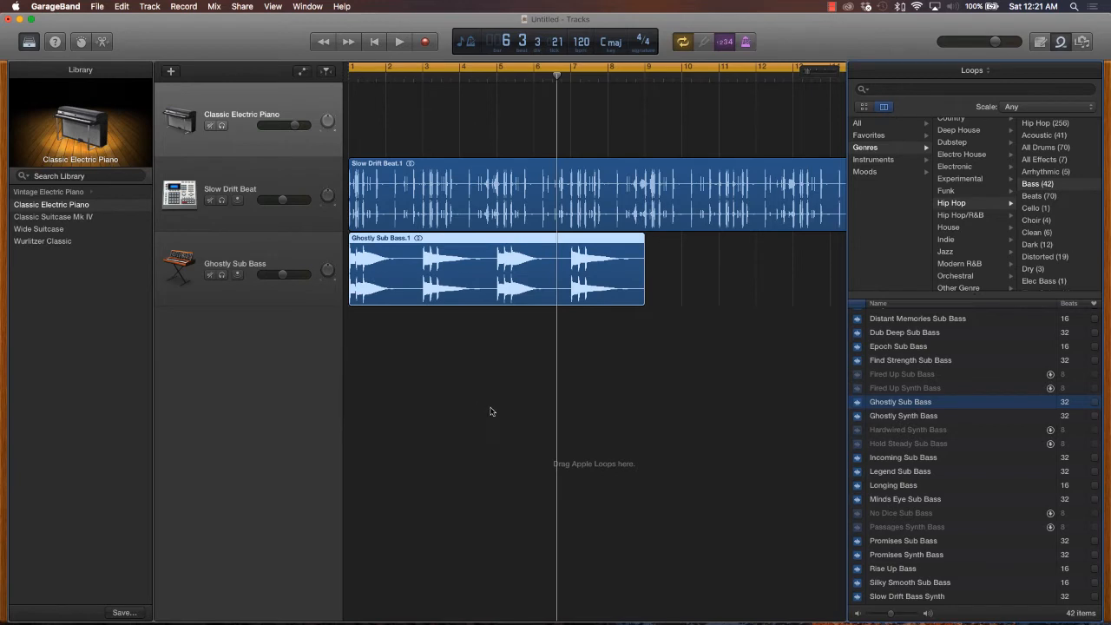
left_click(740, 434)
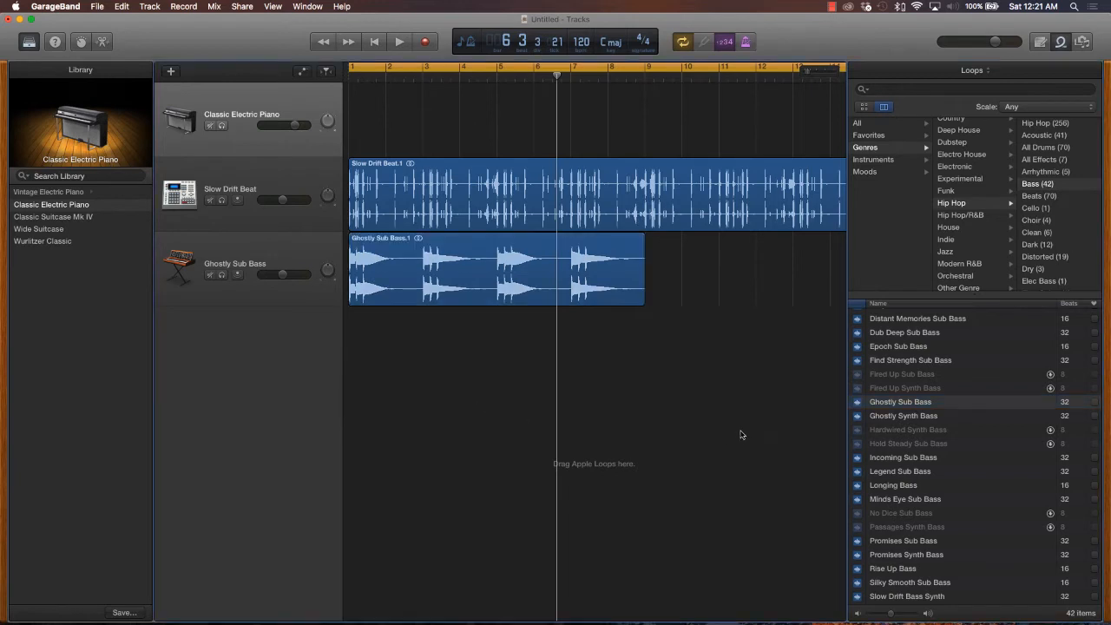
left_click(400, 42)
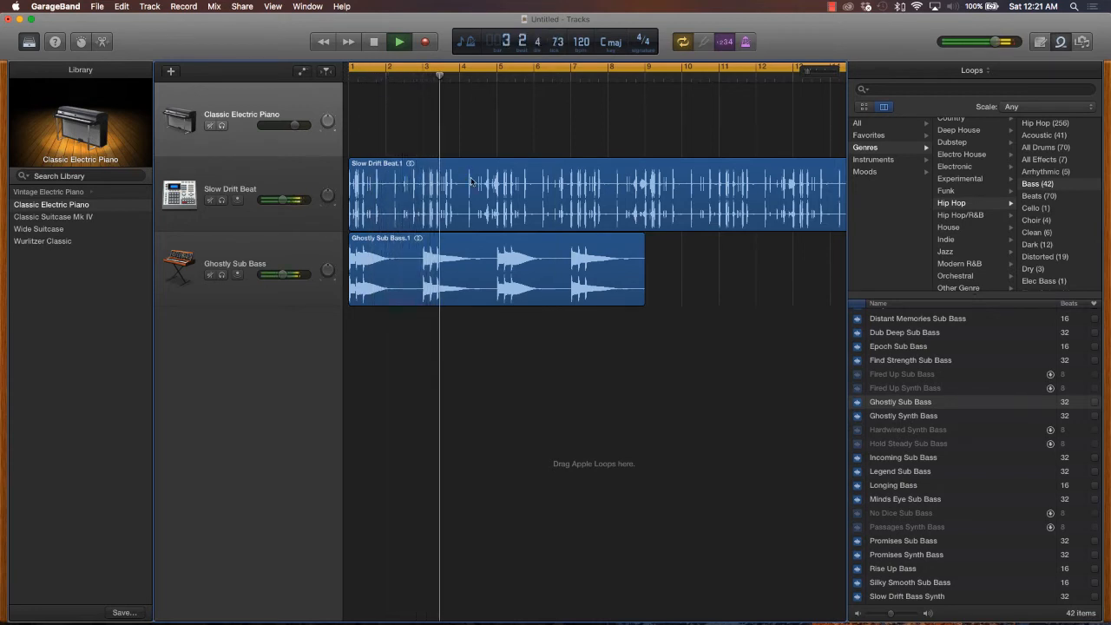
key("space")
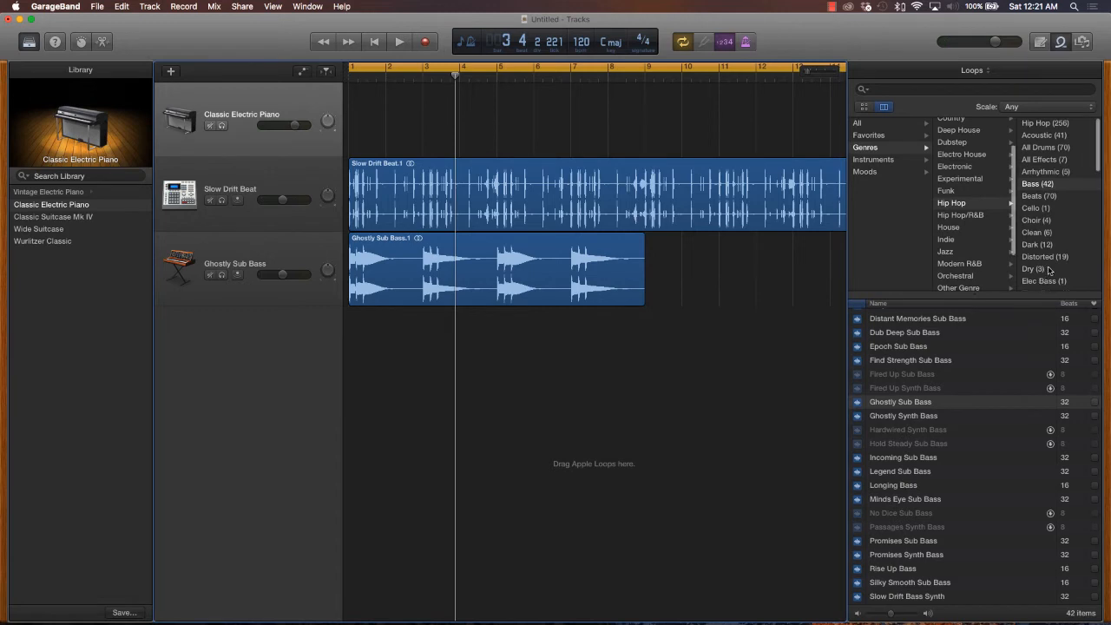
Step: Filter the Hip Hop loops to Elec Piano and preview Longing Electric Piano
scroll(1046, 275, "down", 3)
scroll(1049, 270, "down", 3)
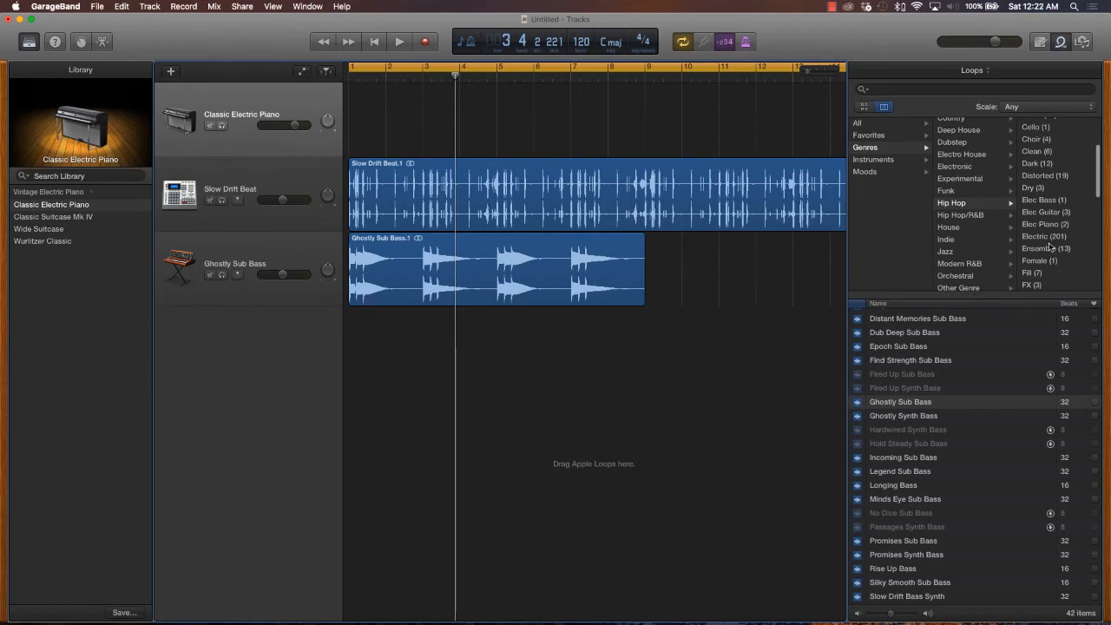
left_click(1045, 225)
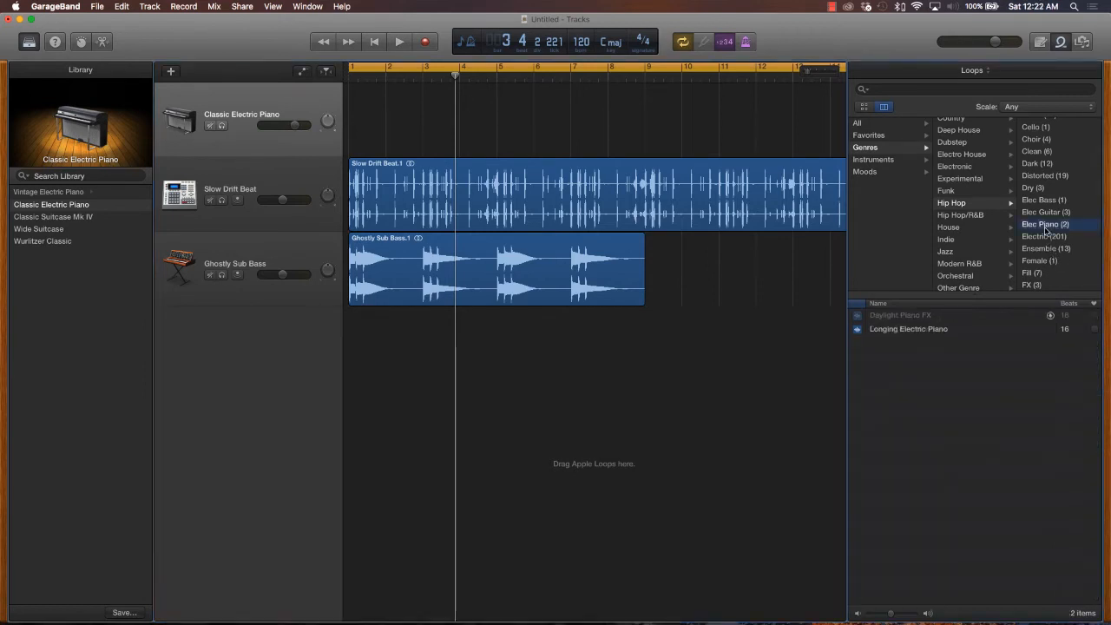
left_click(898, 331)
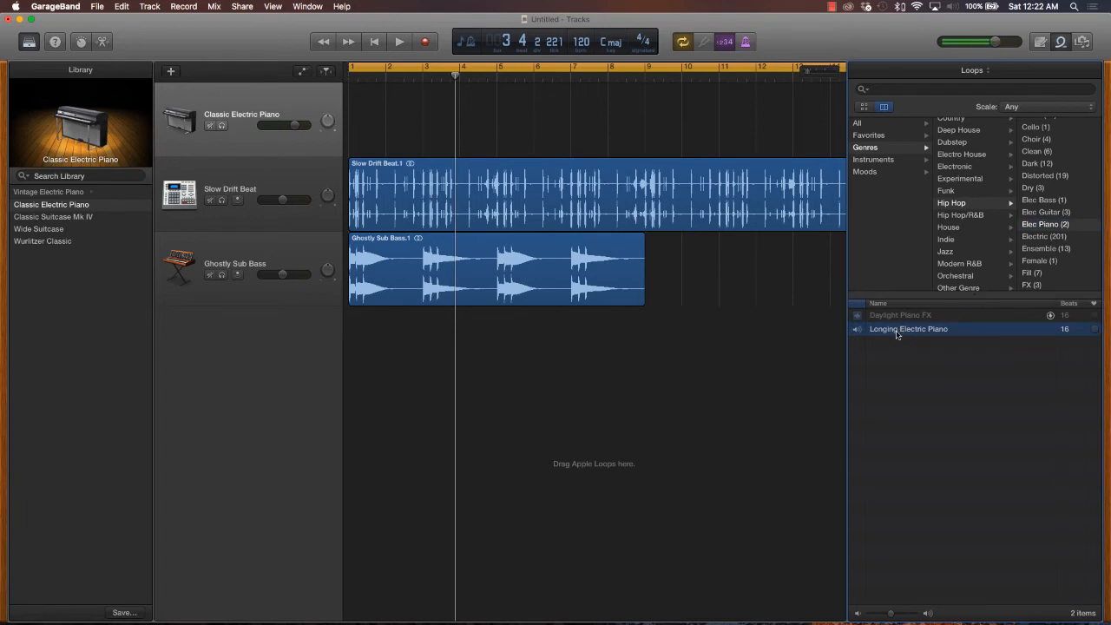
Step: Filter the Hip Hop loops to Elec Guitar and preview Longing Guitar
scroll(1041, 167, "up", 3)
scroll(1041, 167, "up", 2)
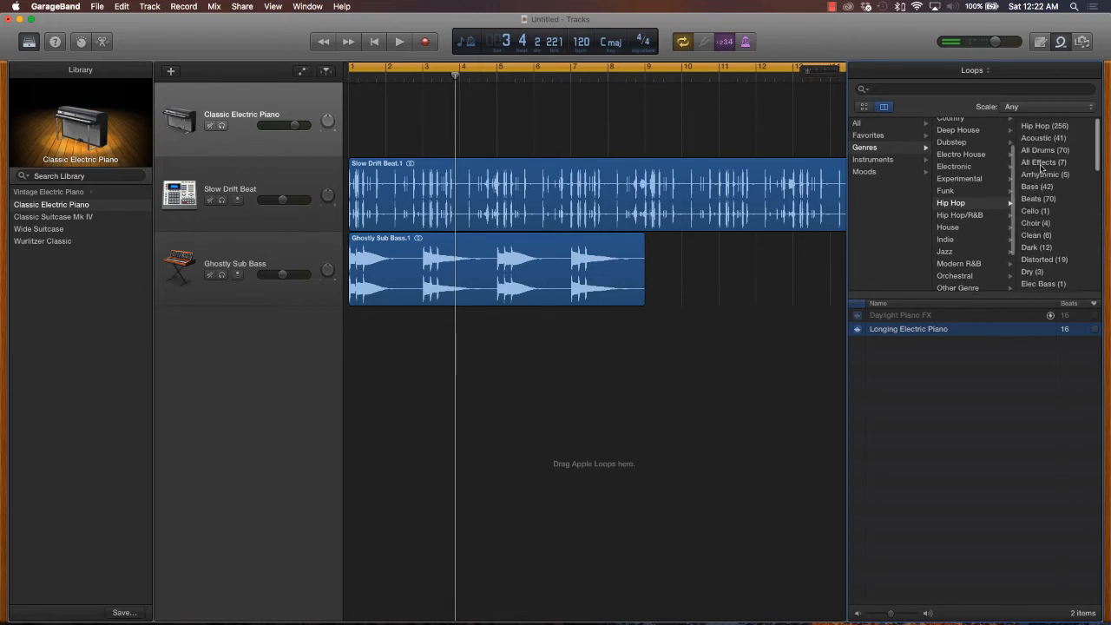
scroll(1048, 209, "down", 3)
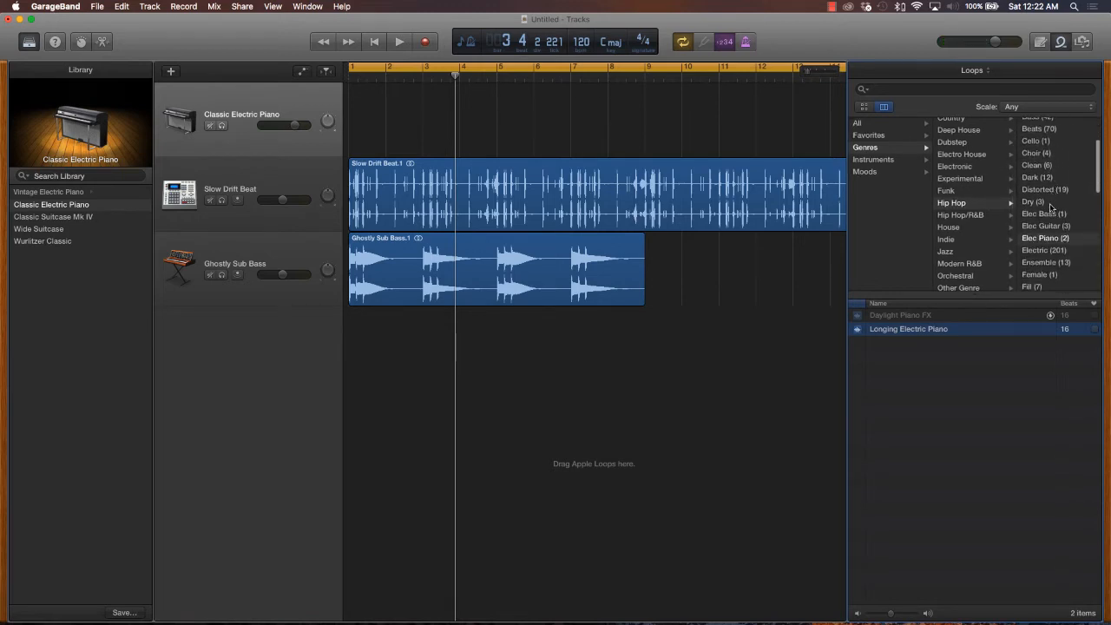
scroll(1050, 207, "down", 2)
left_click(1047, 180)
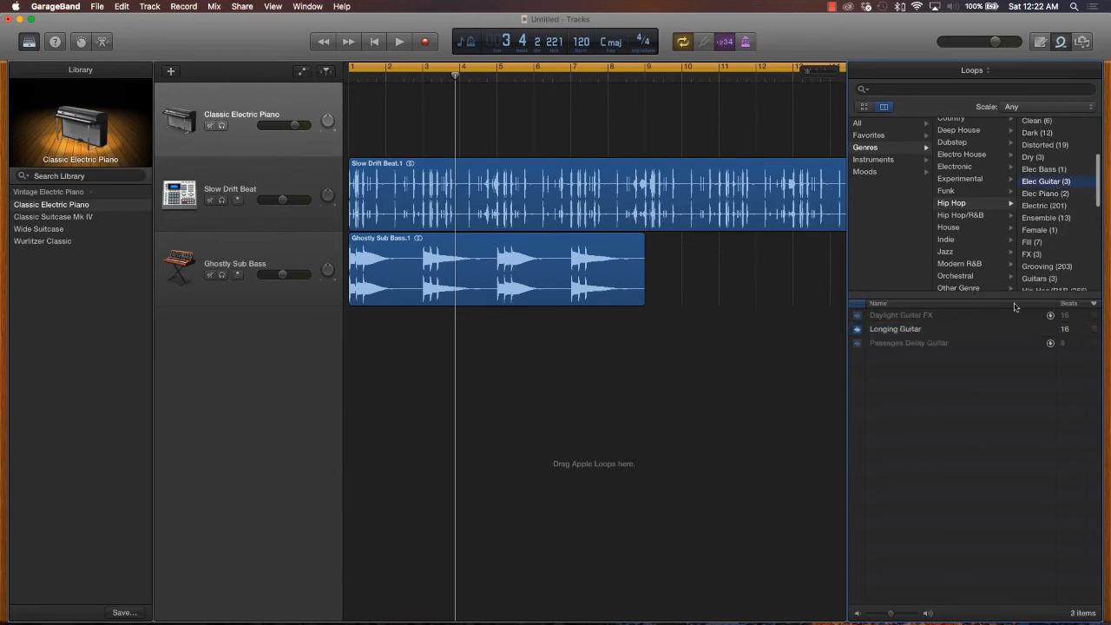
left_click(898, 330)
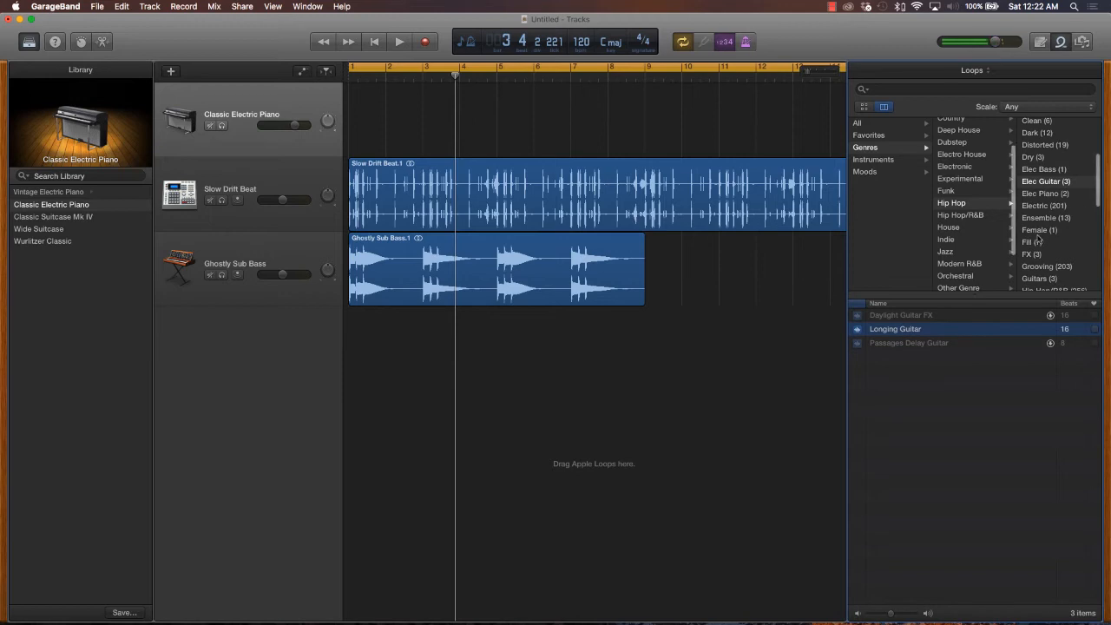
Step: Filter the Hip Hop loops to Melodic and compare previews of Ascension Arp 01 and Ascension Arp 02
scroll(1038, 238, "down", 3)
scroll(1037, 237, "down", 5)
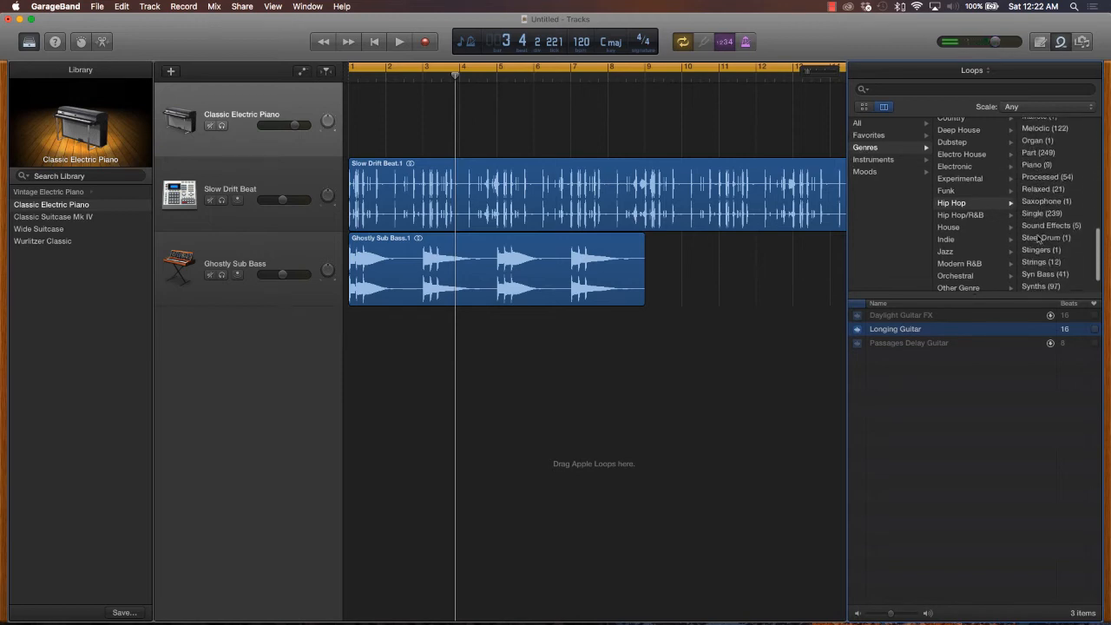
scroll(1054, 178, "up", 1)
left_click(1044, 153)
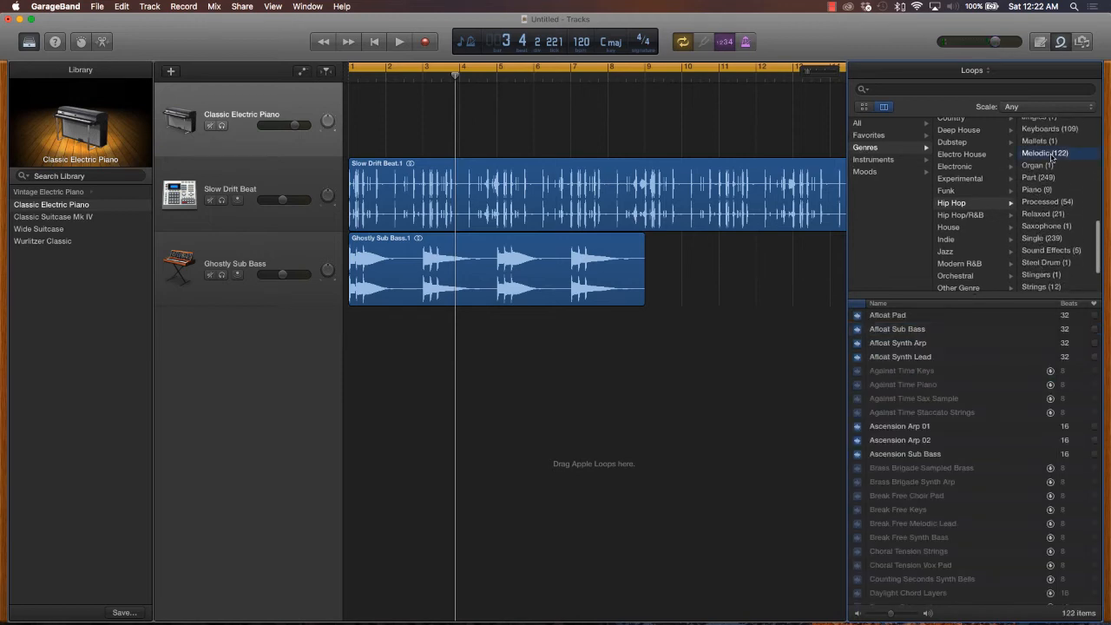
scroll(880, 474, "down", 3)
scroll(880, 474, "up", 3)
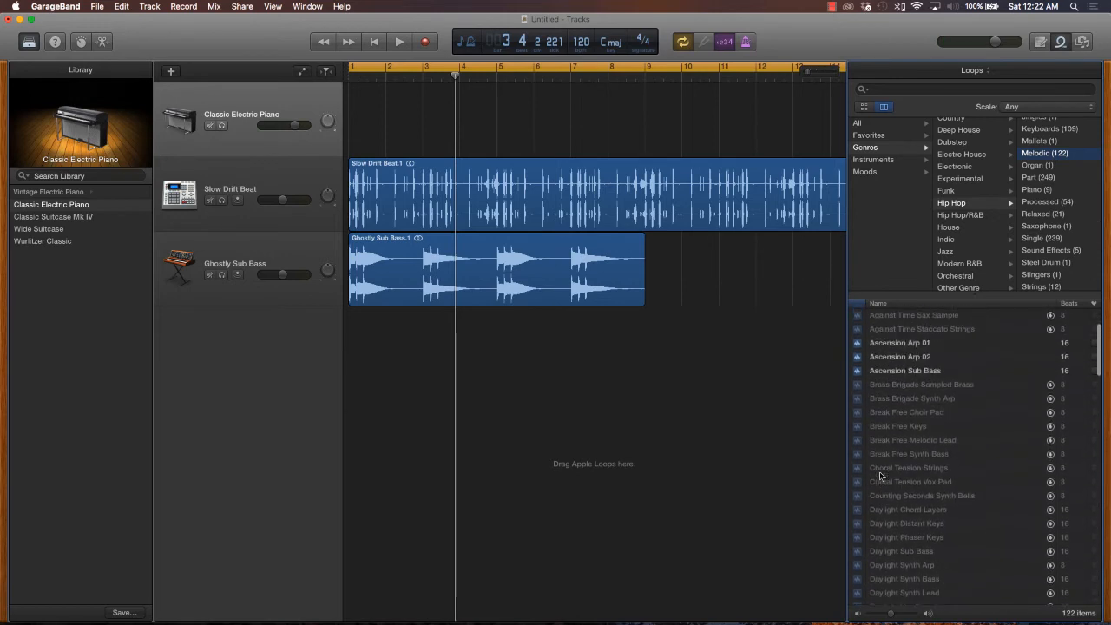
left_click(899, 360)
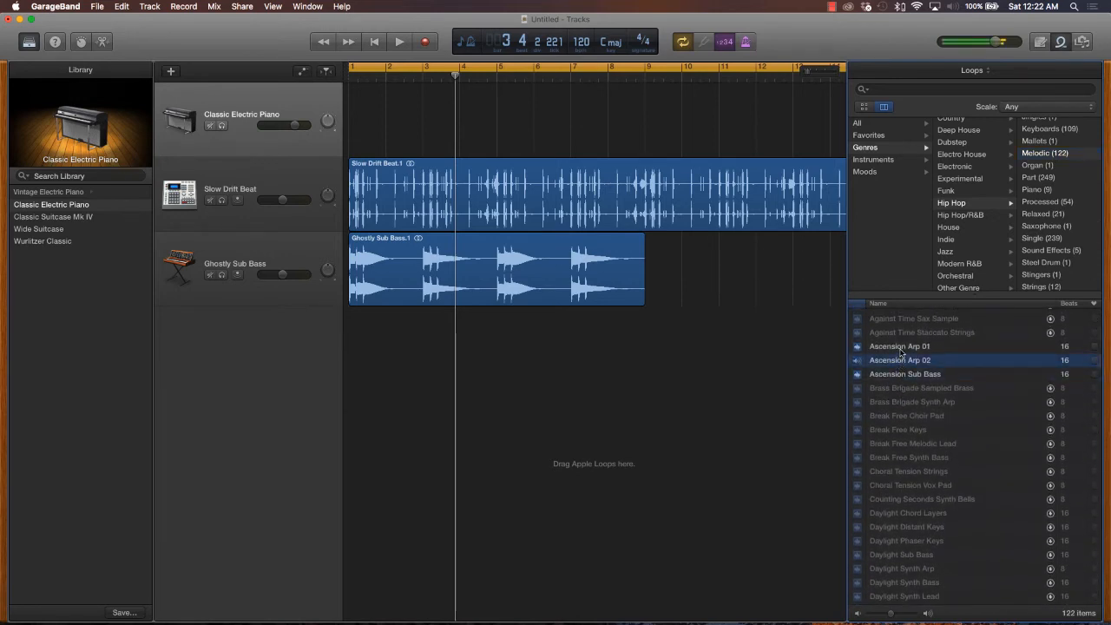
left_click(901, 346)
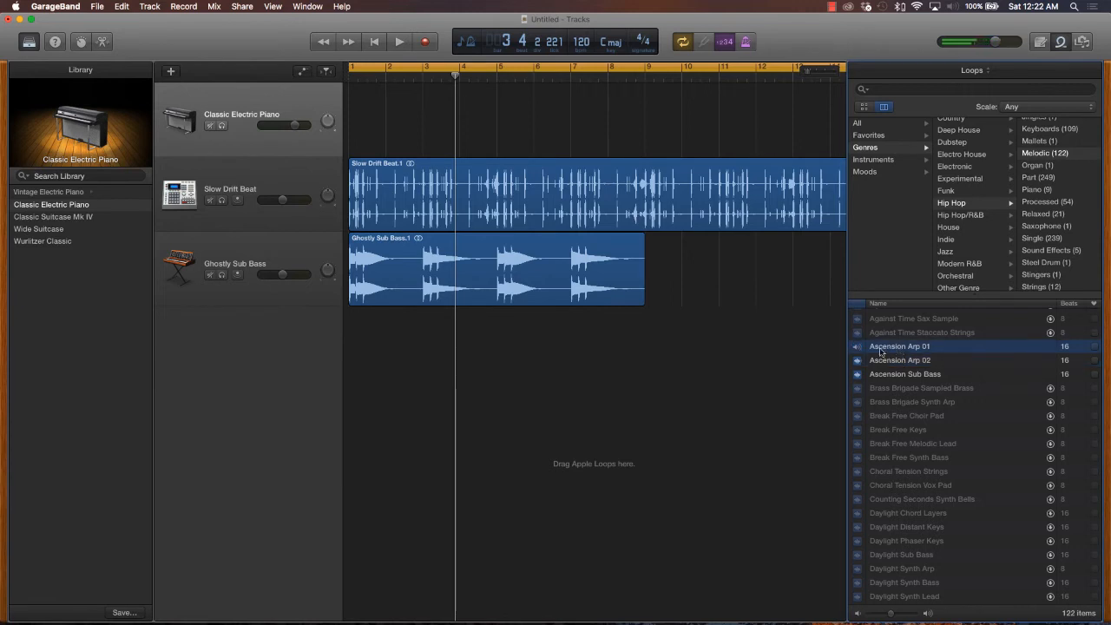
left_click(894, 361)
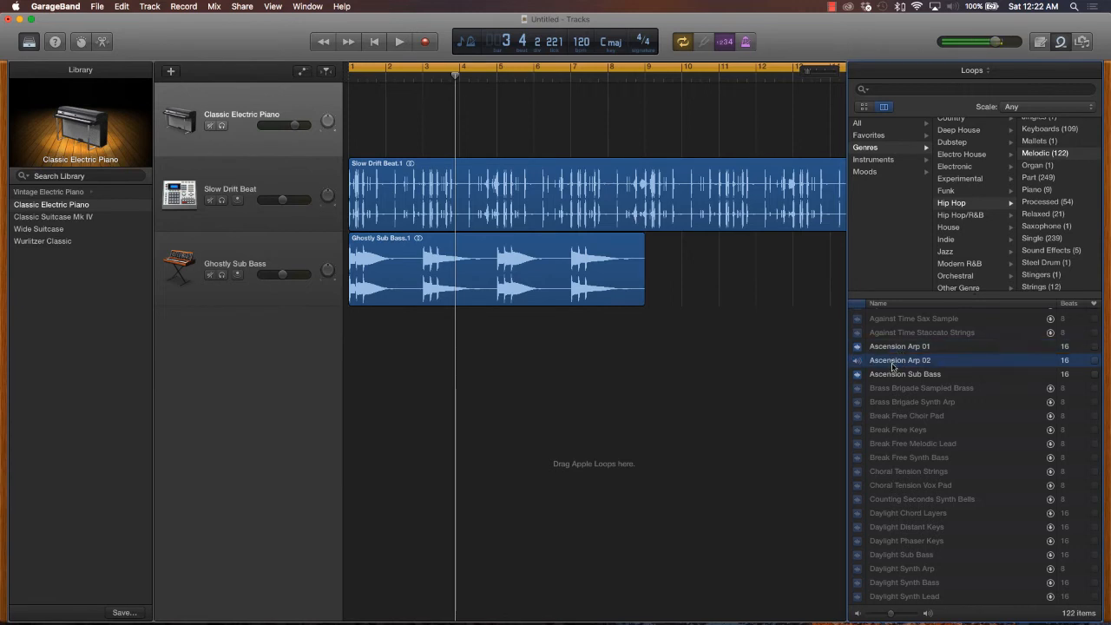
Step: Add Ascension Arp 02 on a new track at bar 1 below the bass and lower its volume slightly while playing the mix
left_click_drag(892, 365, 532, 441)
key("Return")
key("space")
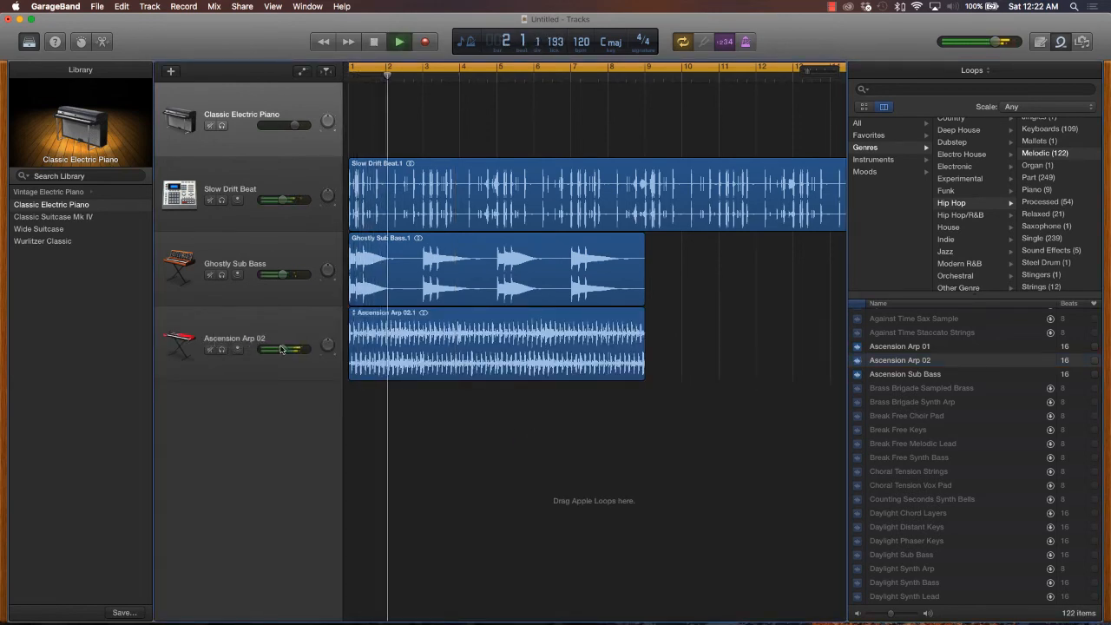
left_click_drag(280, 348, 275, 349)
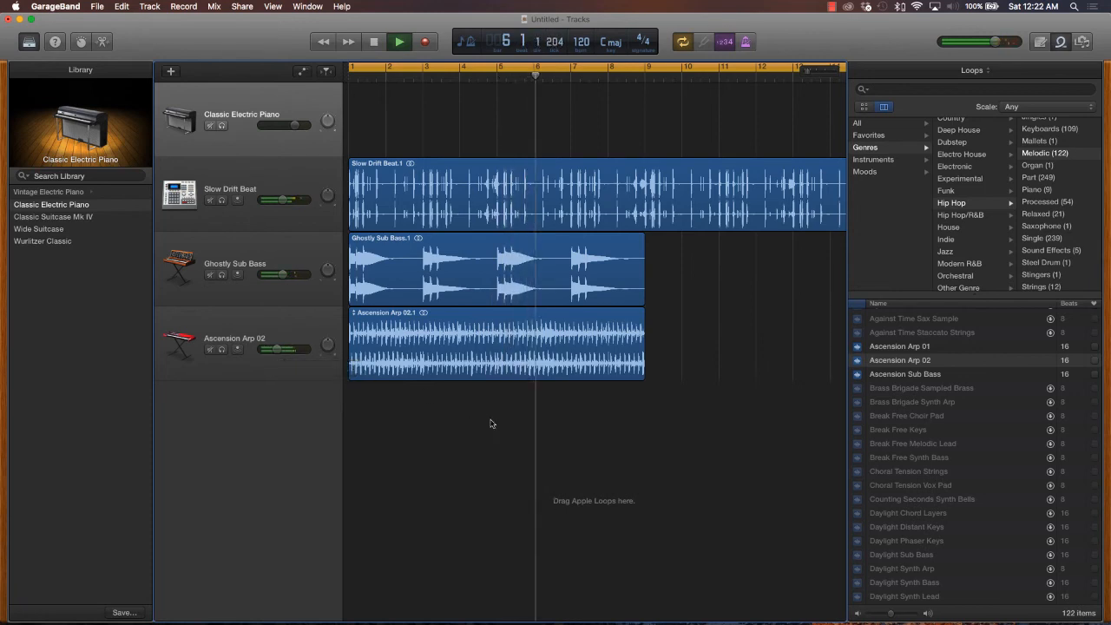
key("space")
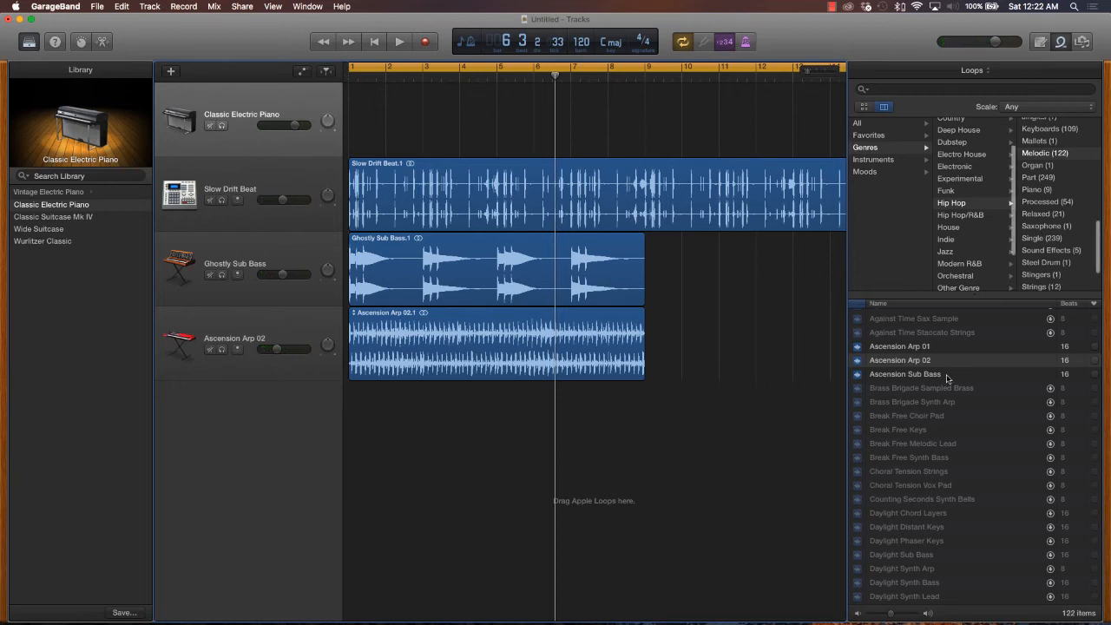
Step: Filter the Hip Hop loops to Strings and set the cycle range to bars 1 to 9
scroll(1052, 279, "down", 3)
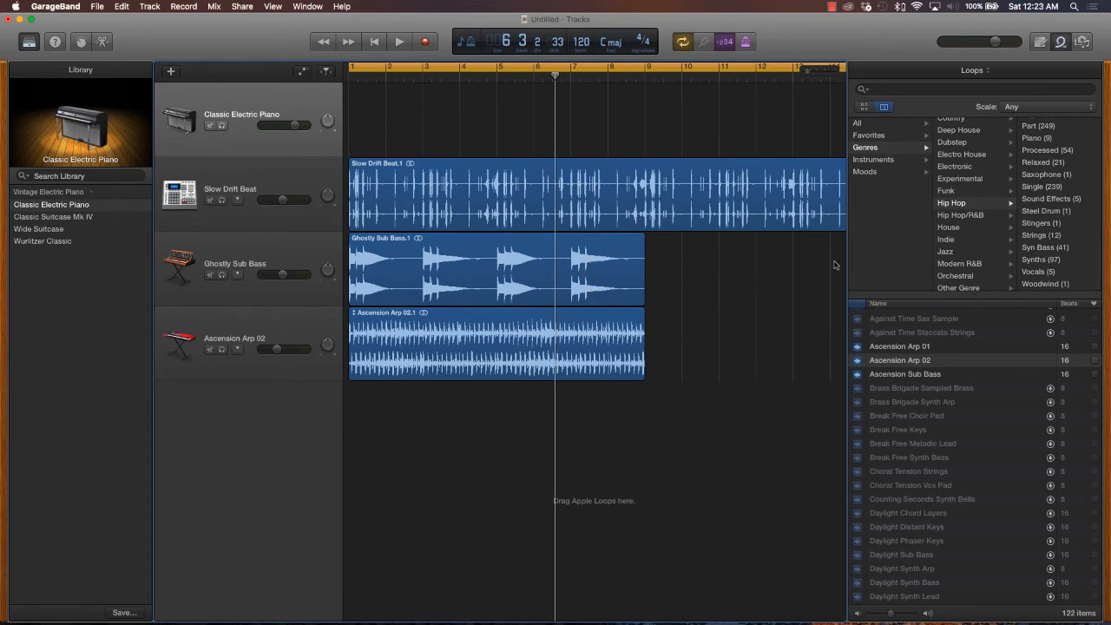
left_click(1038, 236)
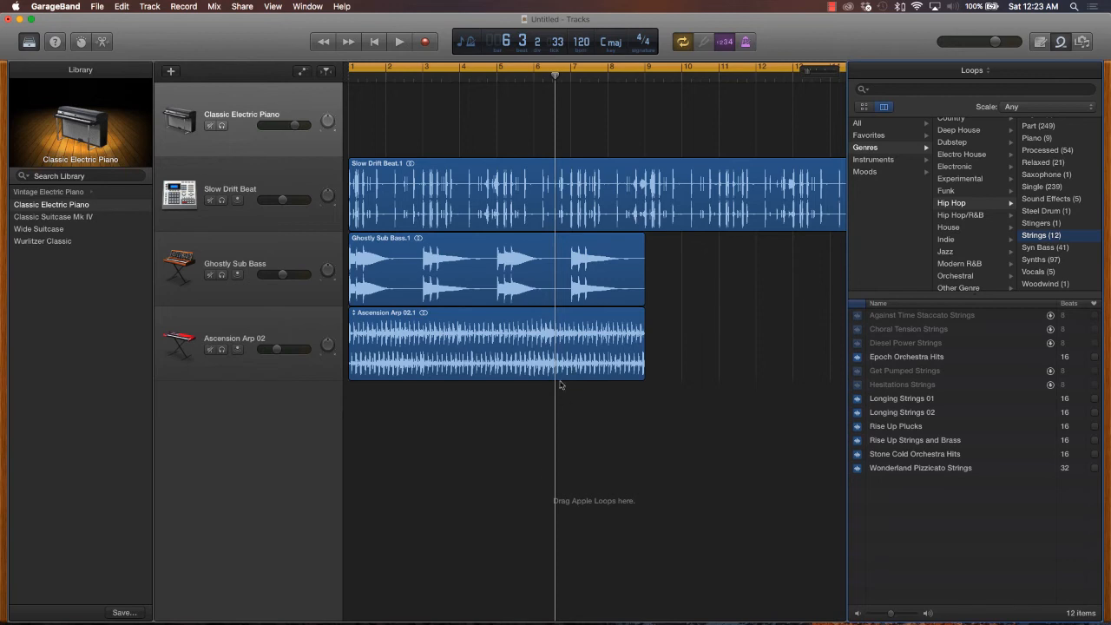
left_click_drag(351, 70, 646, 70)
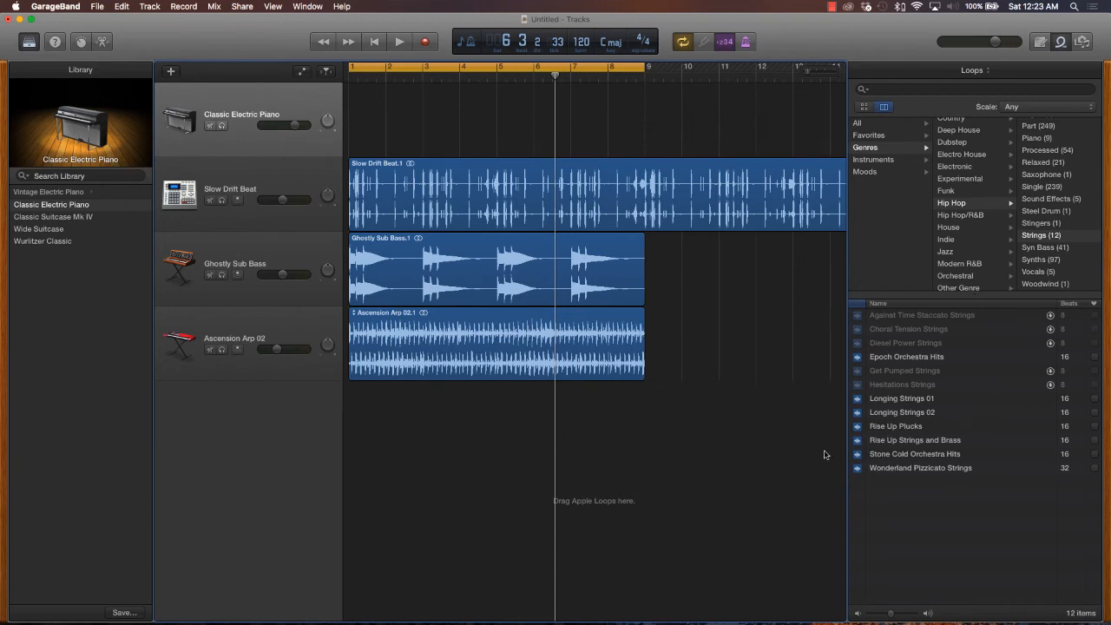
Step: Audition Longing Strings 01 over the playing mix and add it on a new track at bar 1 below Ascension Arp 02
left_click(398, 45)
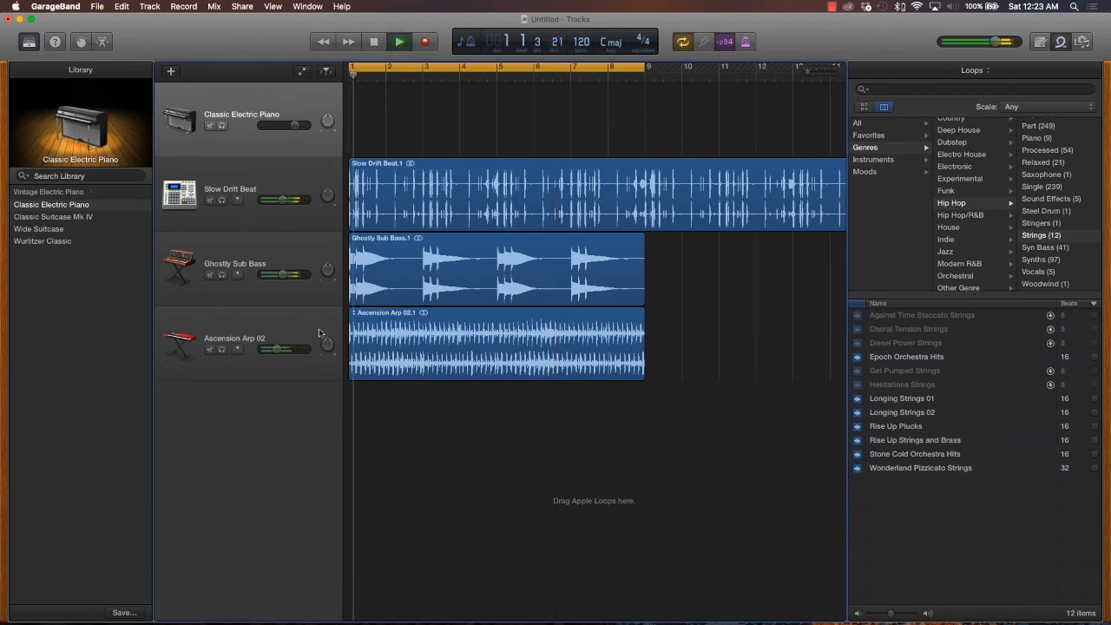
key("space")
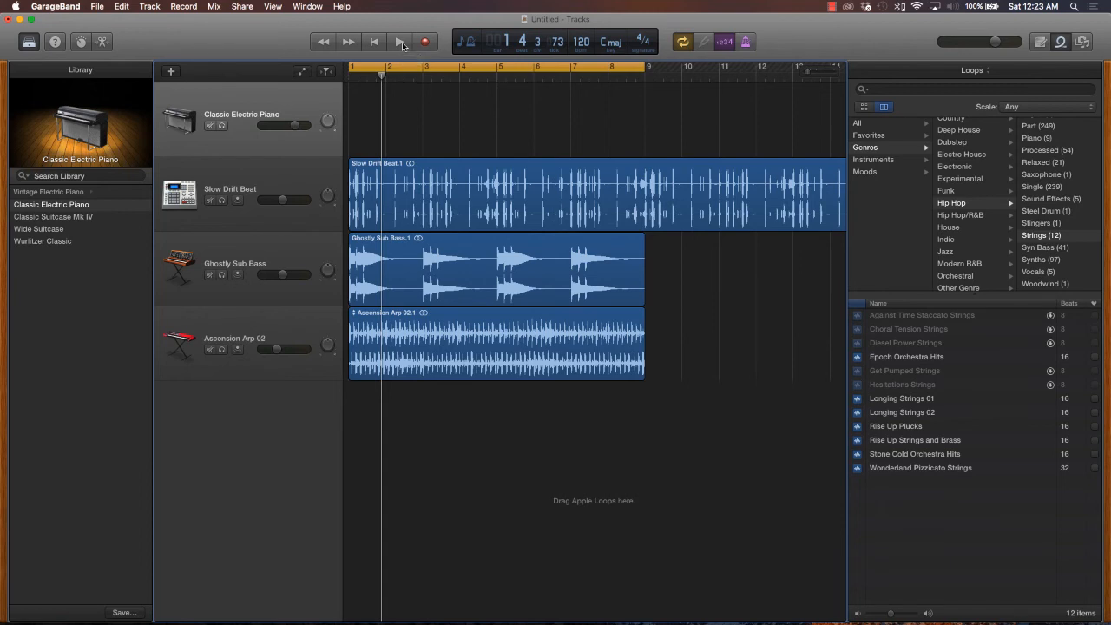
left_click(400, 42)
left_click(907, 401)
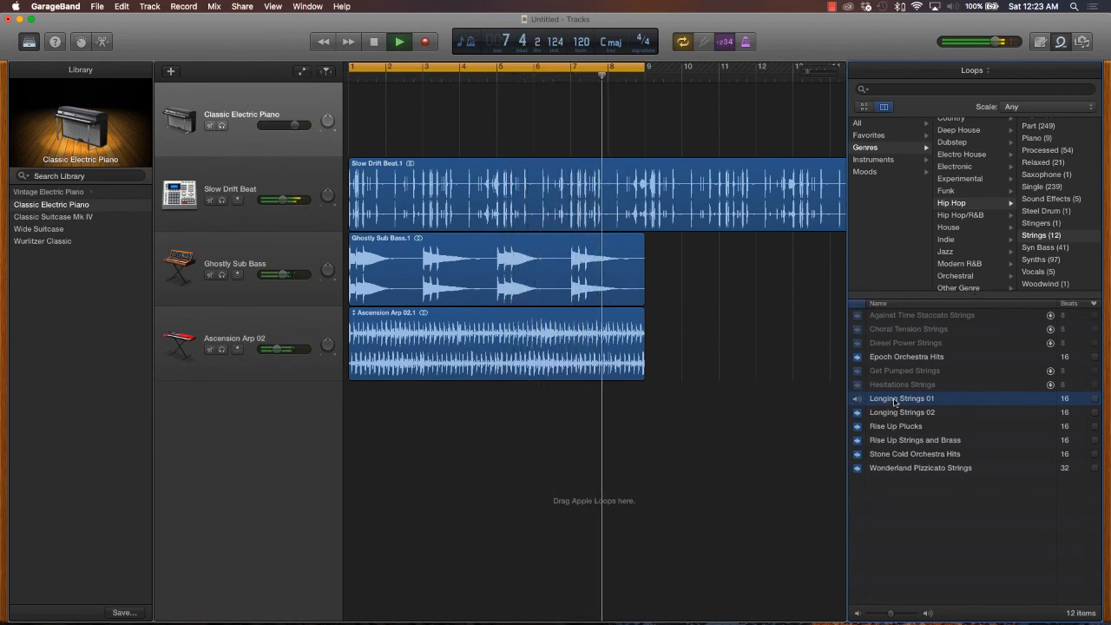
left_click_drag(895, 401, 348, 427)
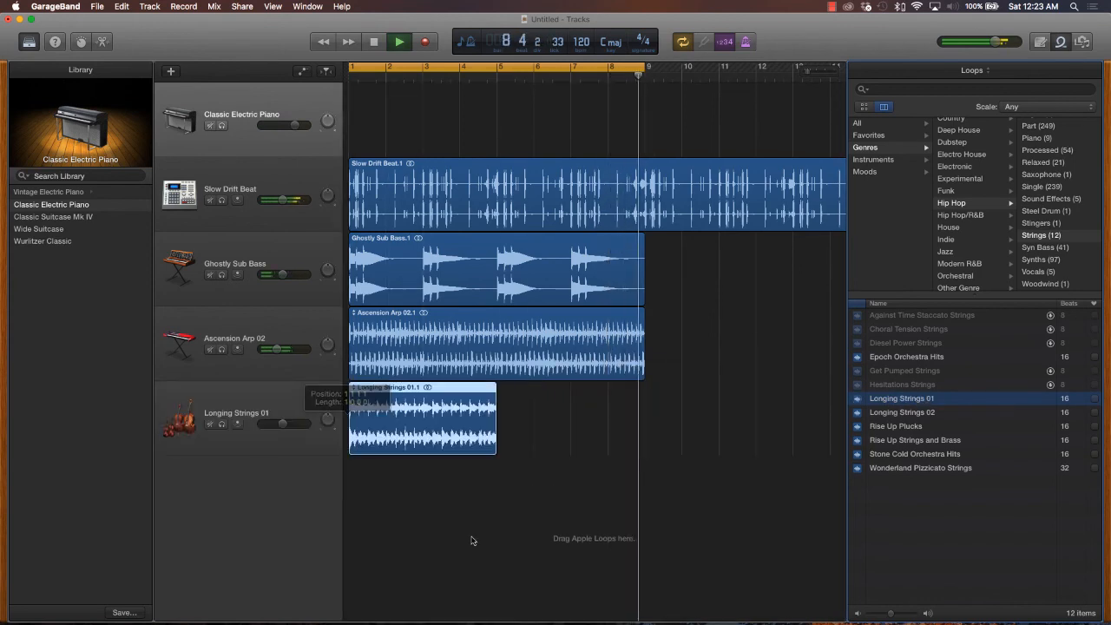
key("space")
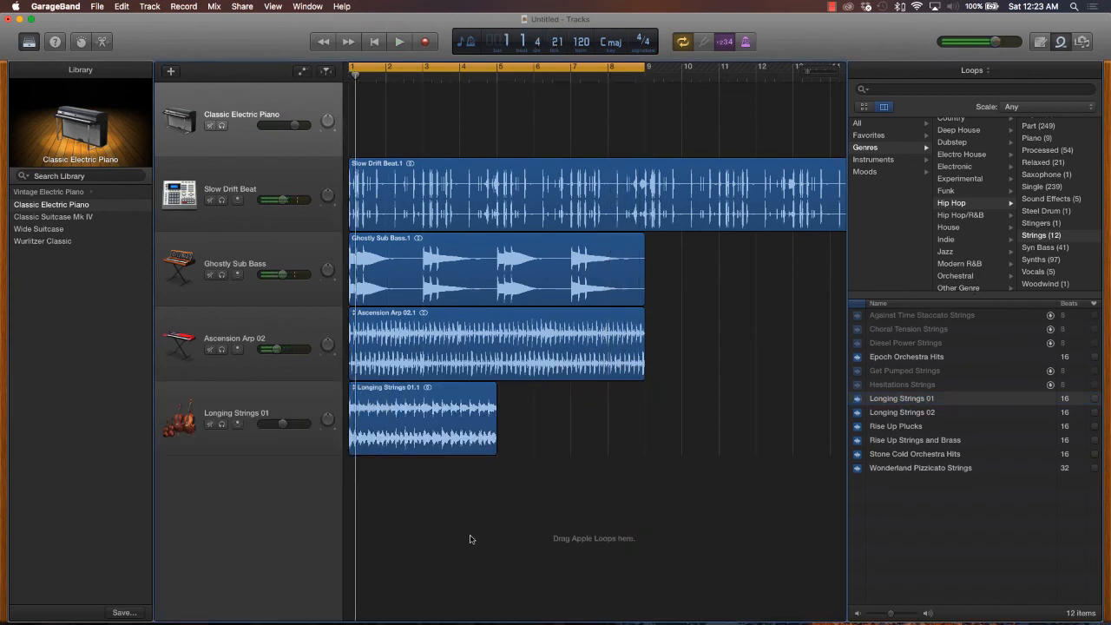